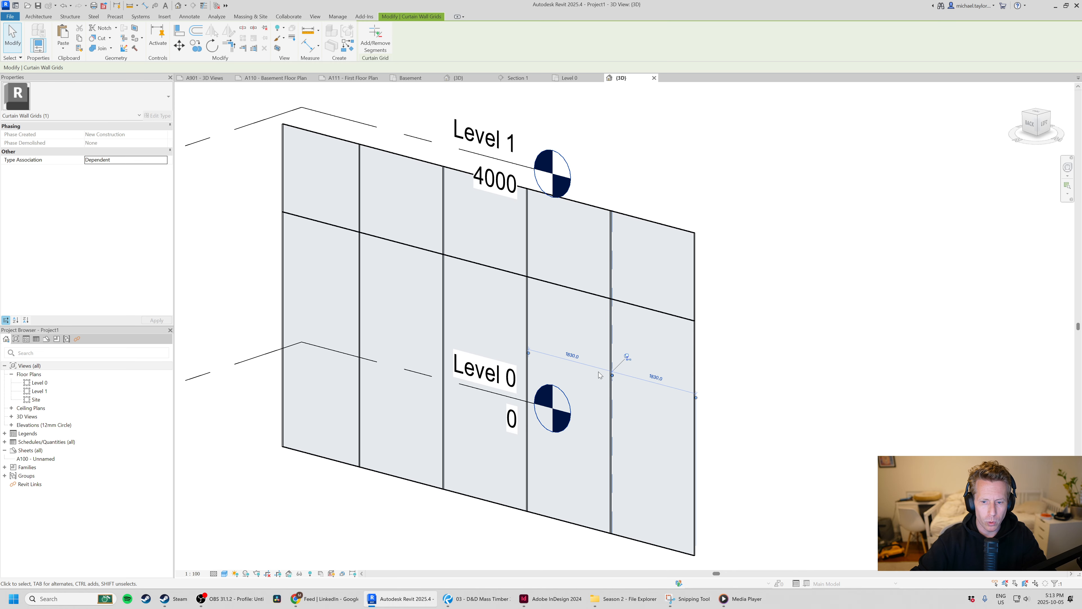
Step: Try to set the spacing between the curtain wall's last two vertical grid lines to 1500
click(571, 356)
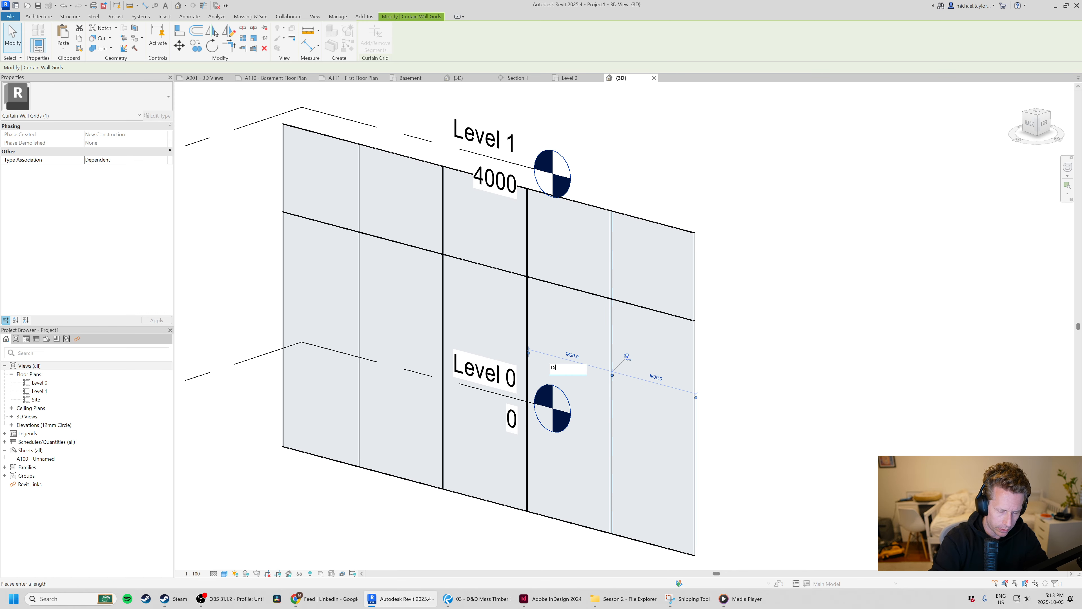
key(Escape)
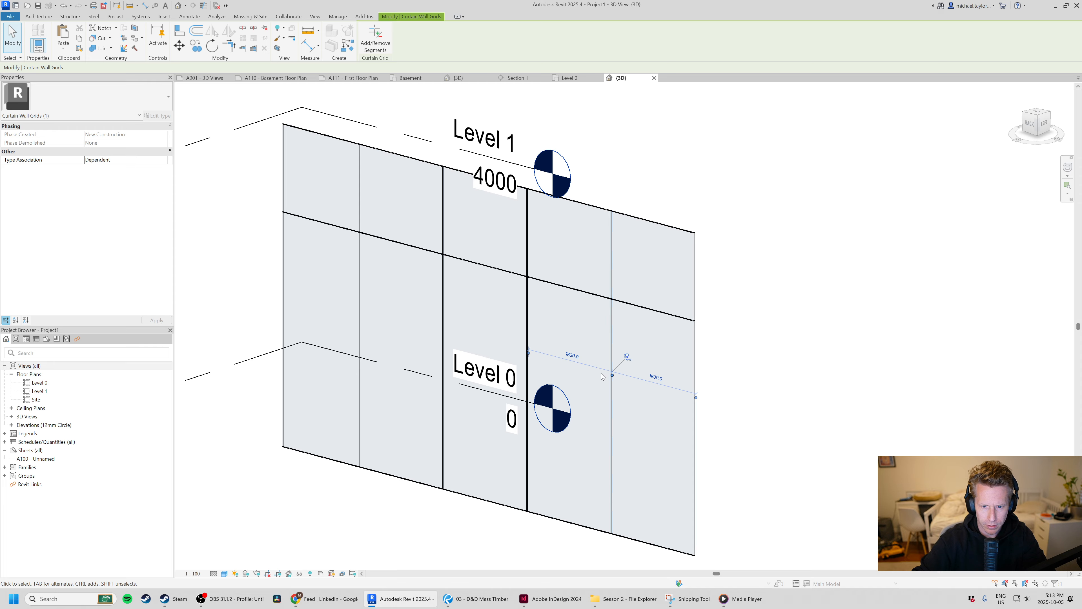
click(572, 356)
text(1500)
key(Escape)
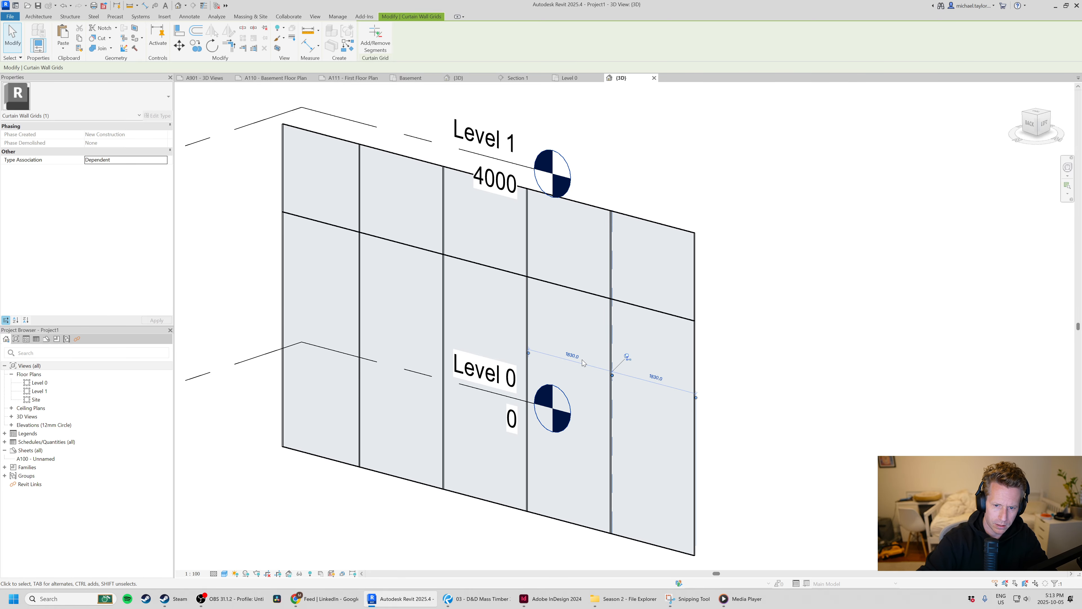
click(742, 311)
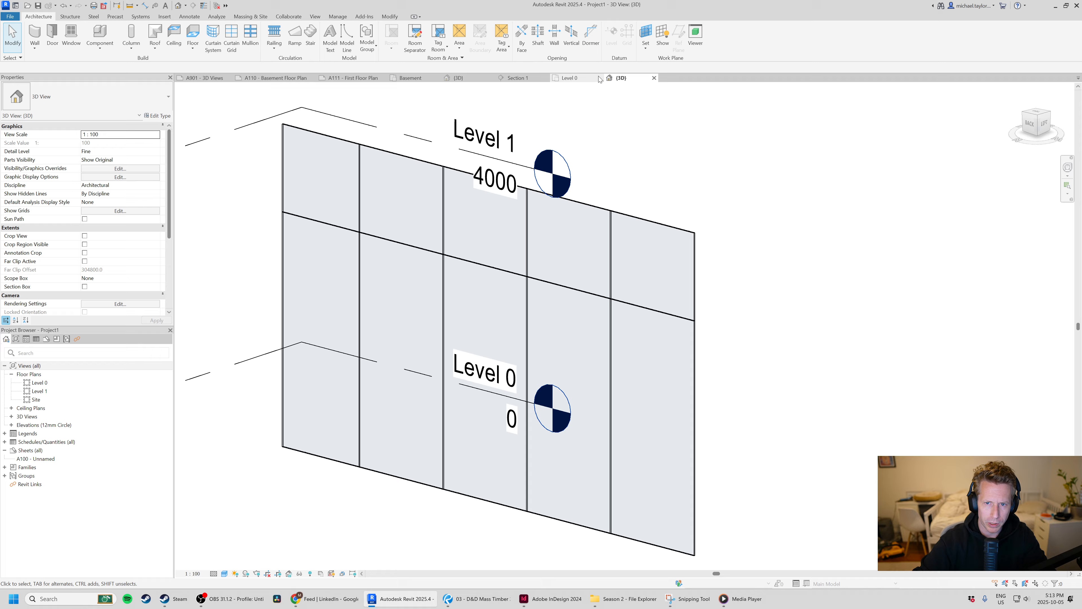
Step: Open the Level 0 floor plan and examine the curtain wall's vertical grid lines one by one
click(570, 78)
scroll(618, 389, down, 2)
click(495, 253)
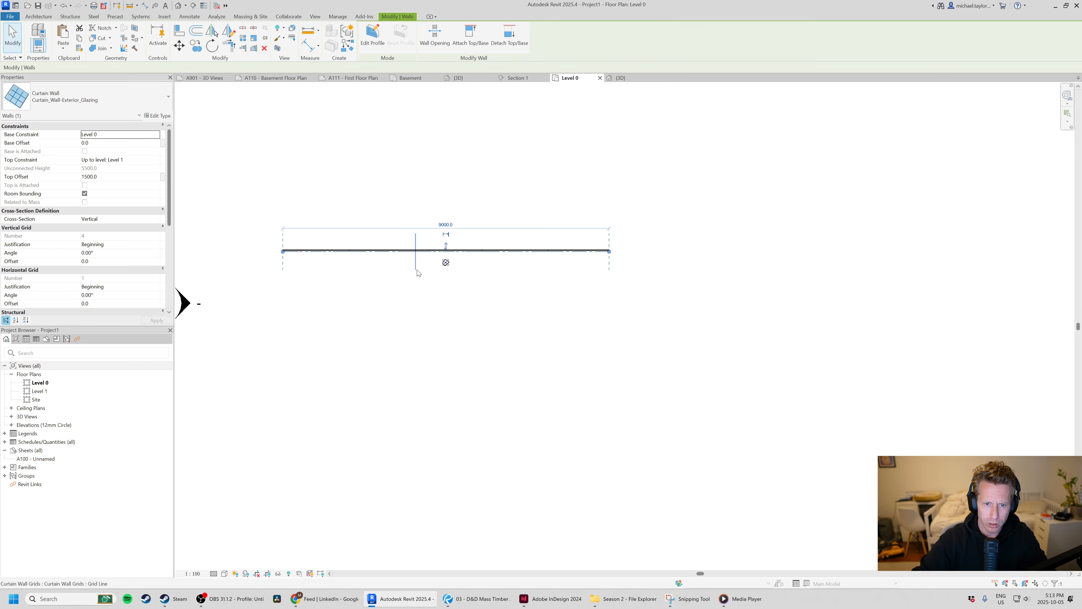
scroll(496, 253, up, 3)
key(Escape)
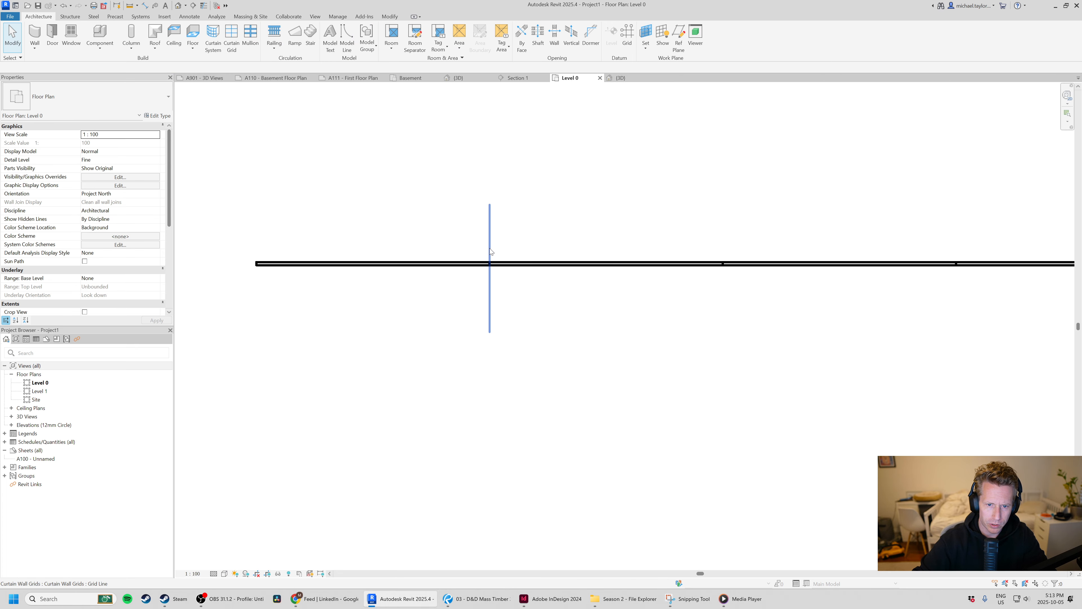
click(490, 251)
click(516, 312)
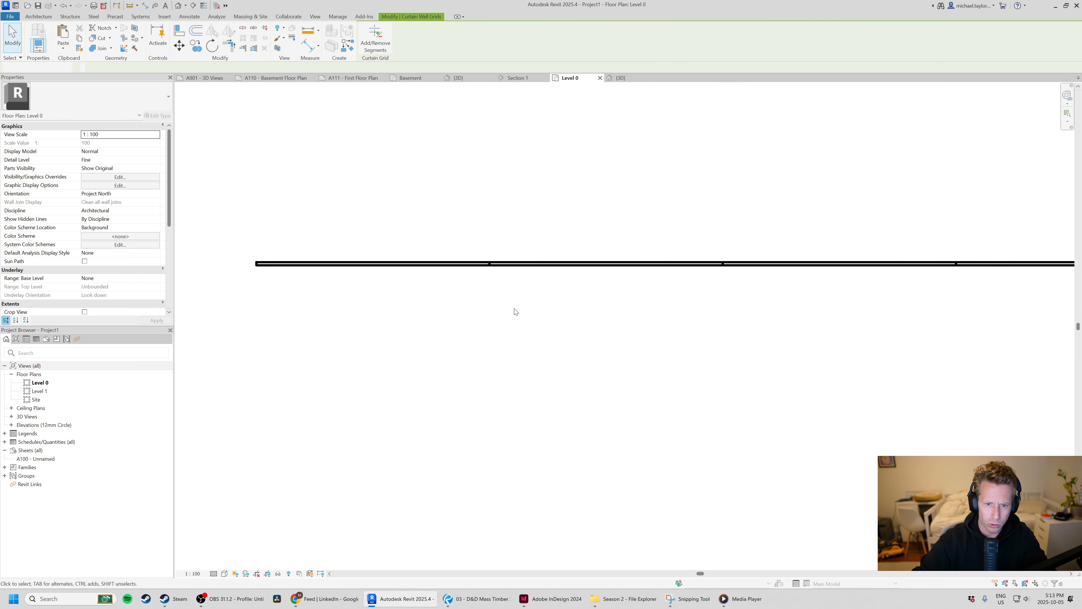
click(495, 252)
click(725, 251)
scroll(534, 254, down, 1)
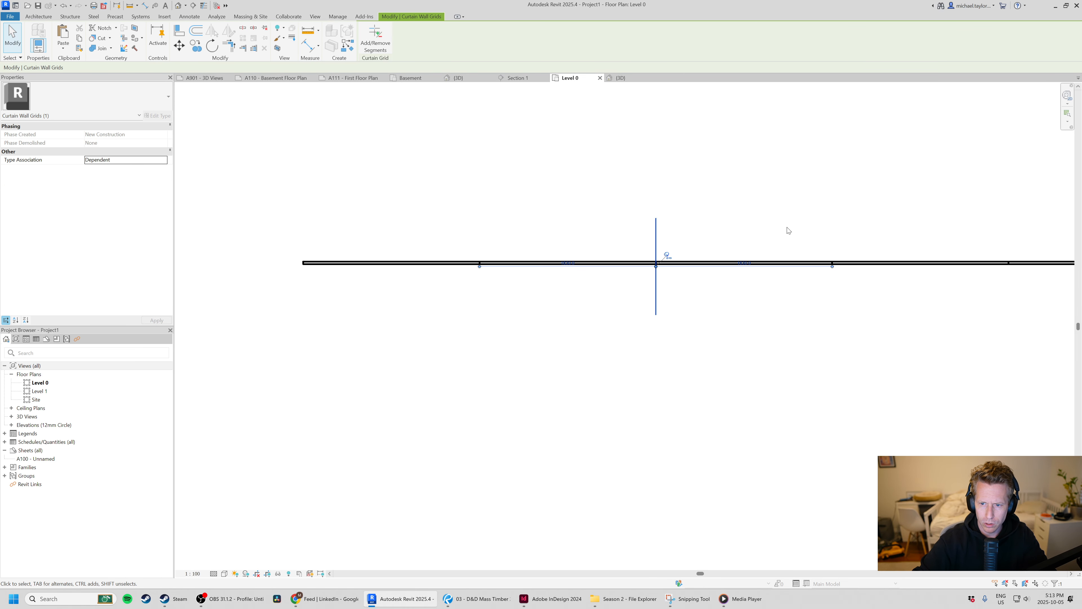
click(831, 243)
Step: Try to delete the curtain wall's vertical grid lines in the plan view
scroll(580, 274, down, 1)
drag(939, 250, 467, 189)
key(Delete)
scroll(583, 277, up, 1)
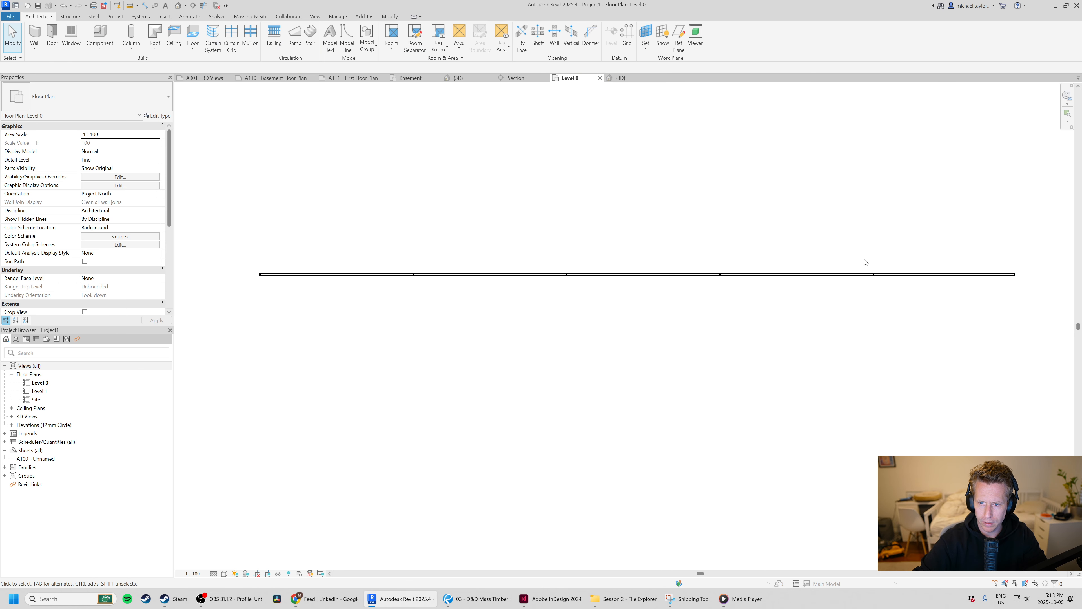
Step: Inspect all four vertical grid lines together, and then the first one alone, in the Level 0 plan
drag(925, 273, 367, 146)
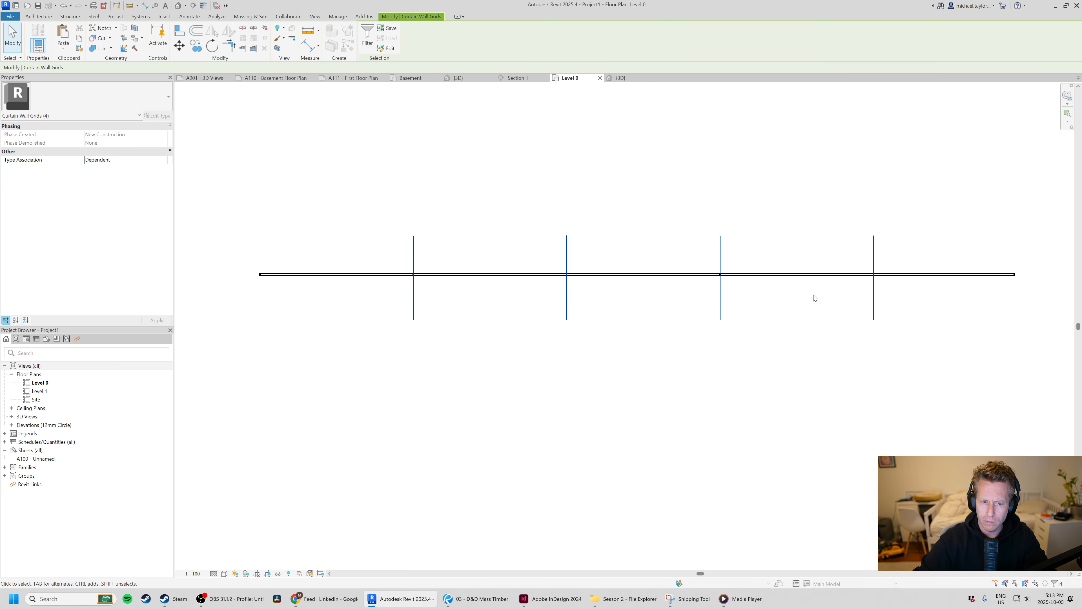
click(536, 447)
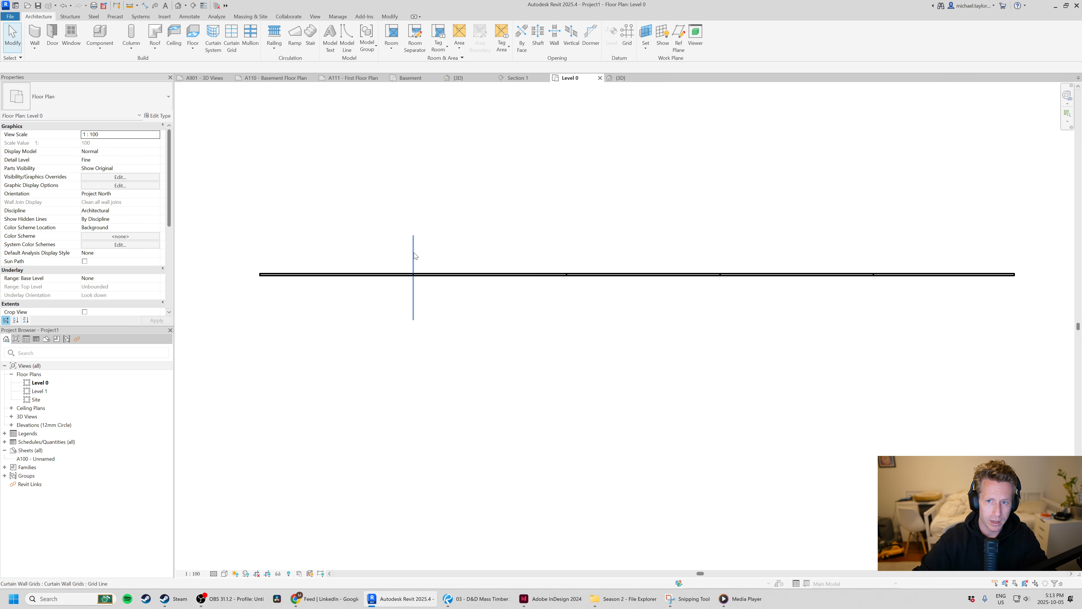
click(414, 256)
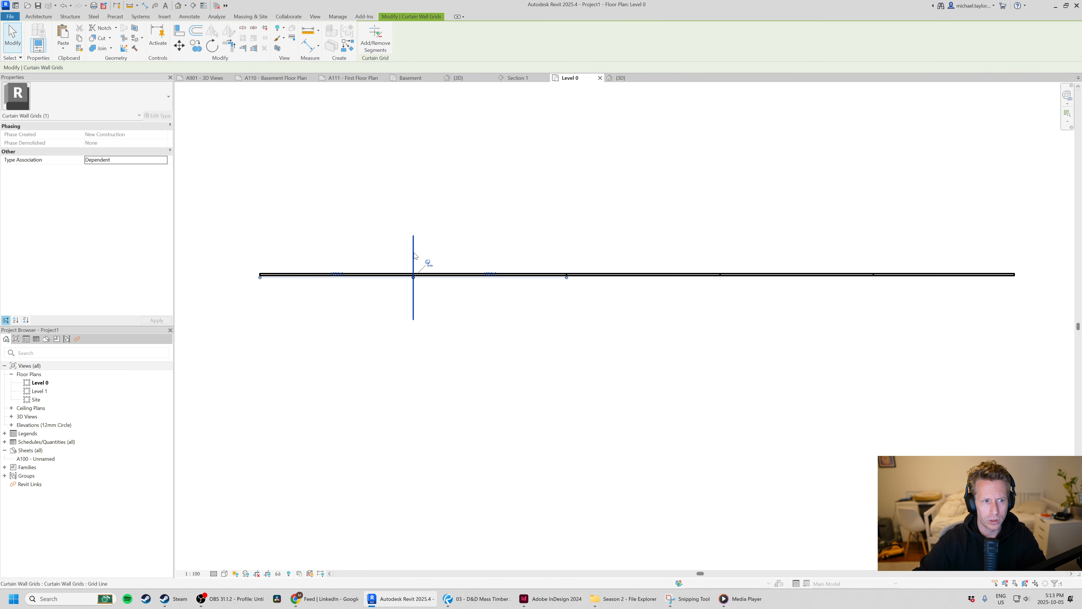
click(484, 212)
Step: Back in the 3D view, unpin the vertical grid line nearest the wall's right end and set its distance from the third grid line to 1500
click(623, 78)
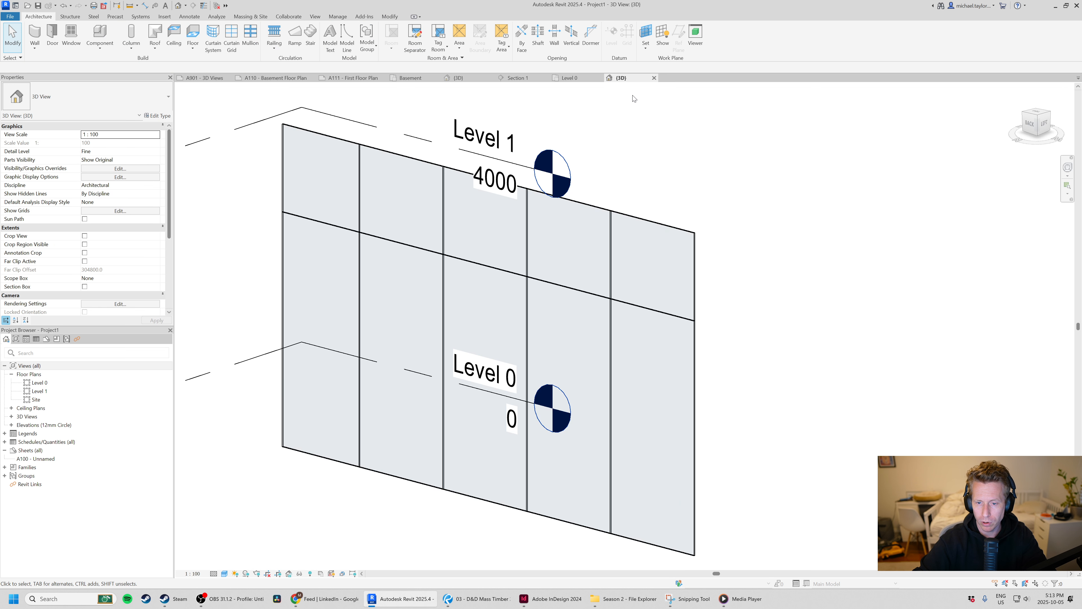
click(611, 343)
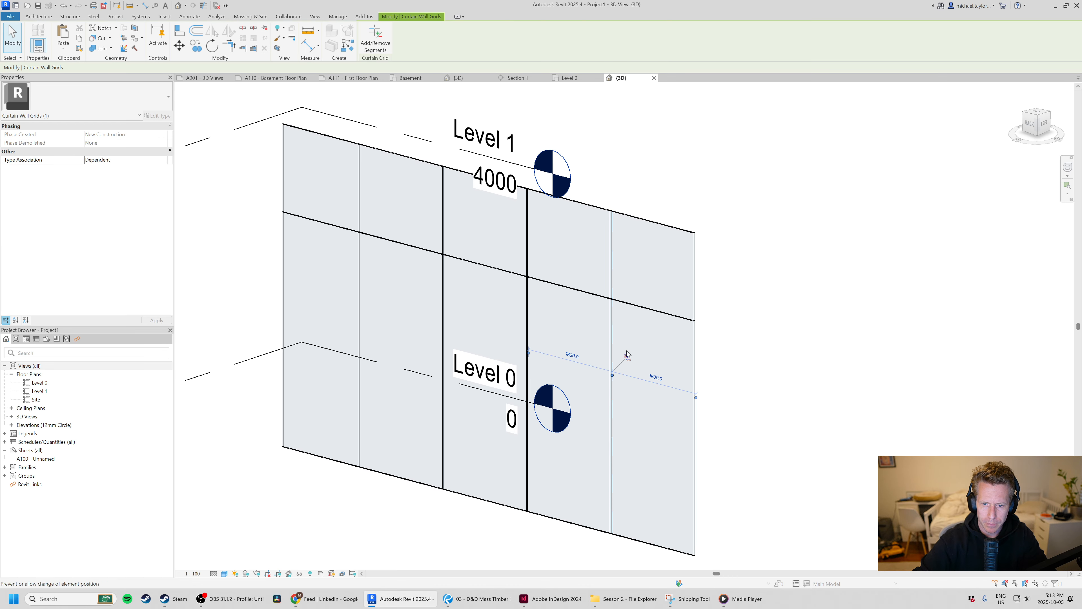
click(627, 358)
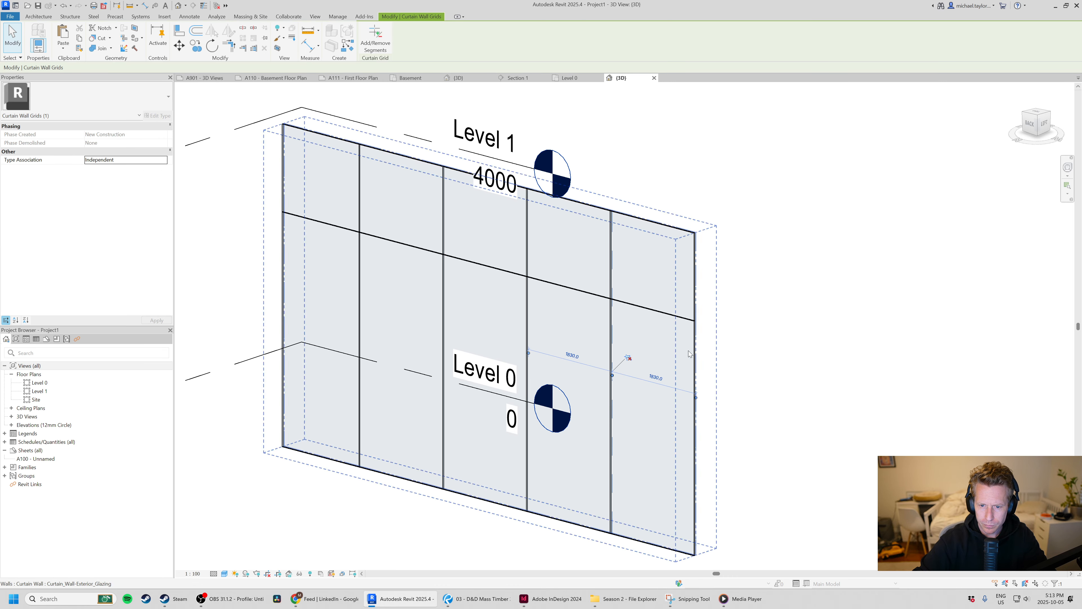
click(572, 355)
text(1500)
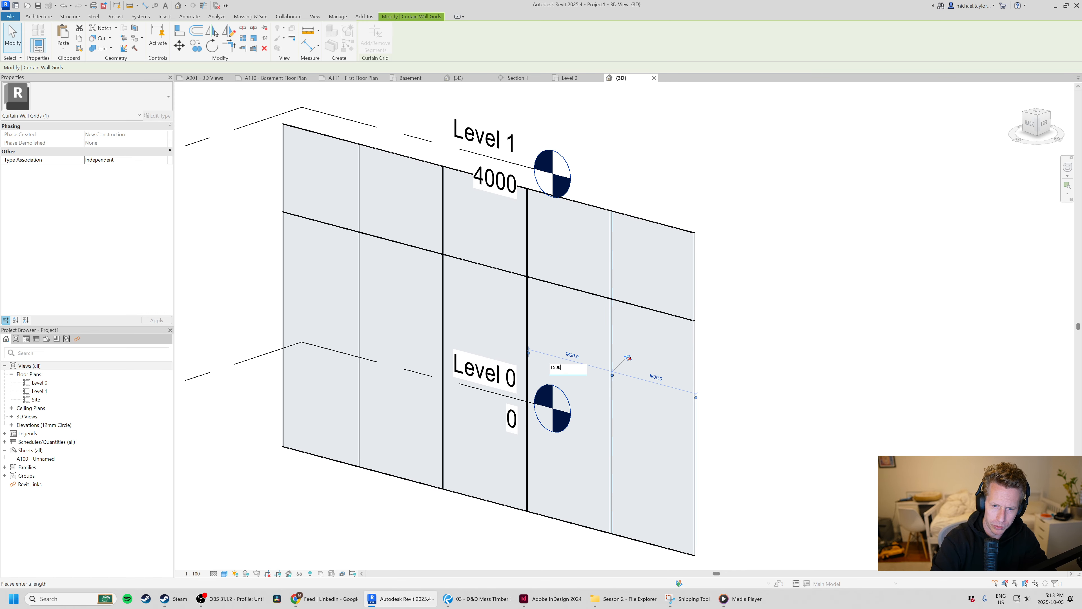
key(Return)
click(790, 416)
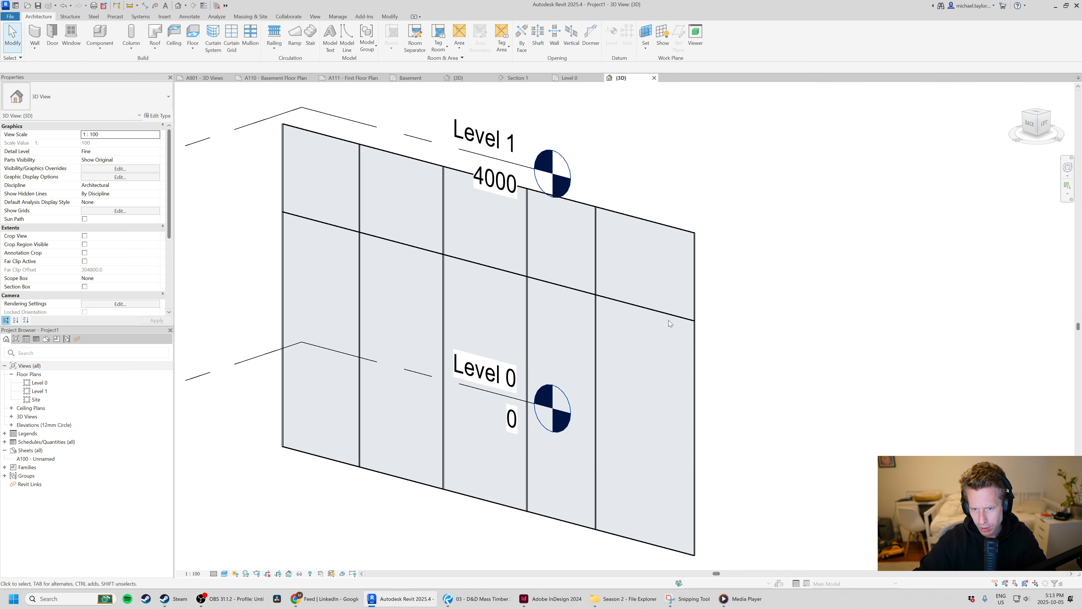
Step: Unpin the third vertical grid line and set its distance from the second grid line to 1500
click(528, 314)
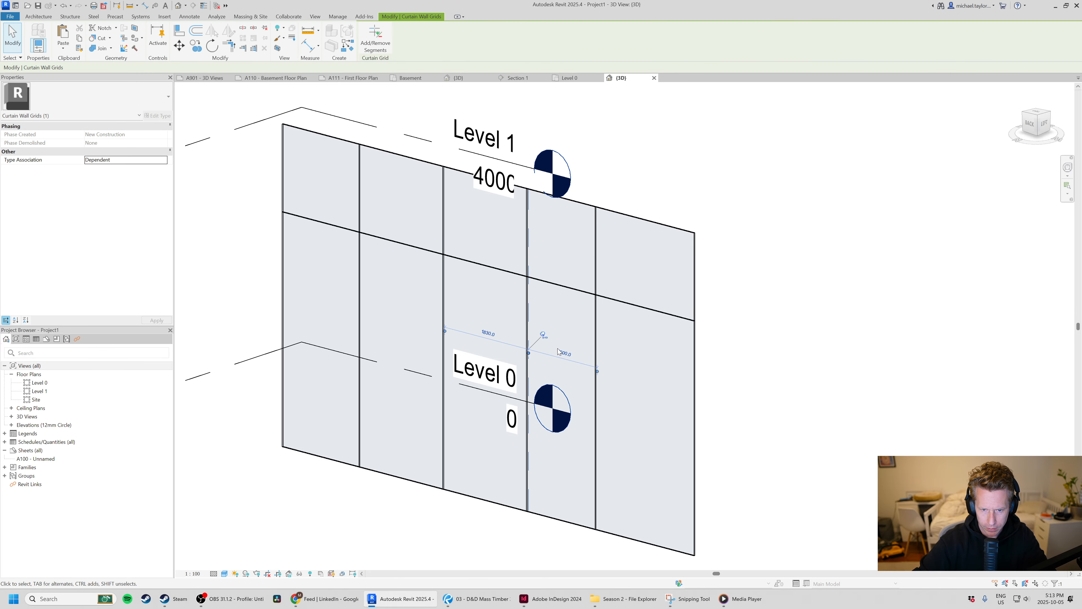
click(544, 335)
click(564, 353)
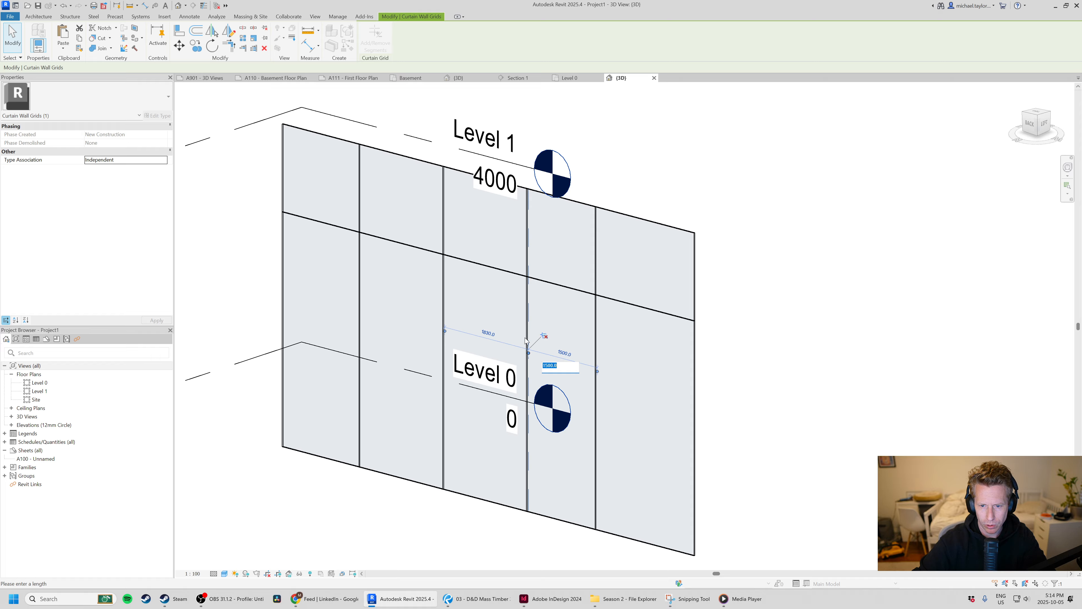
click(779, 316)
click(487, 333)
text(1500)
key(Return)
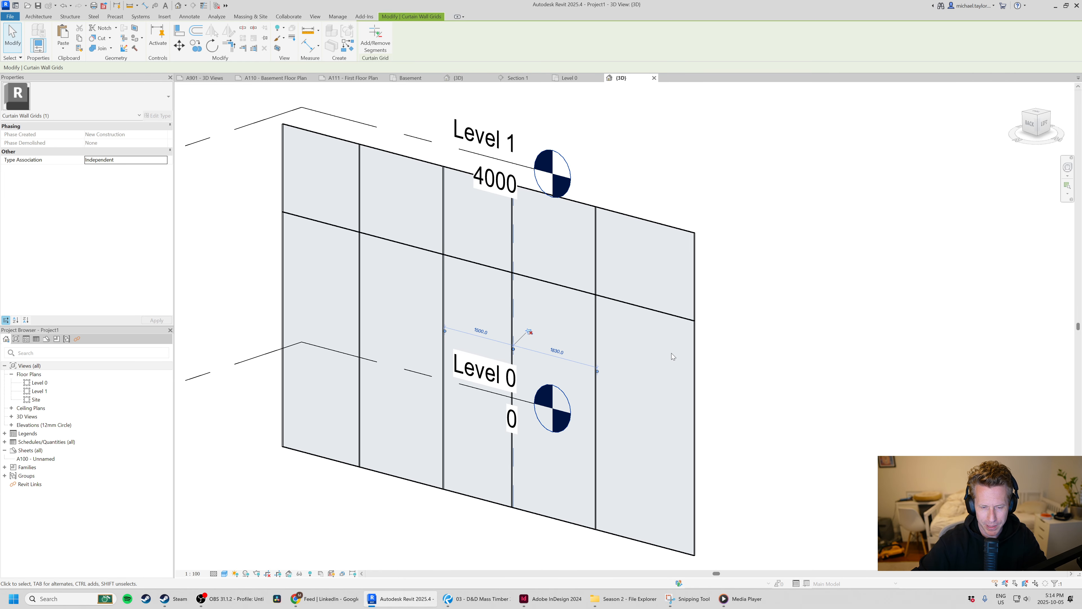
Step: Unpin the first vertical grid line and set its distance from the second grid line to 1500
click(360, 306)
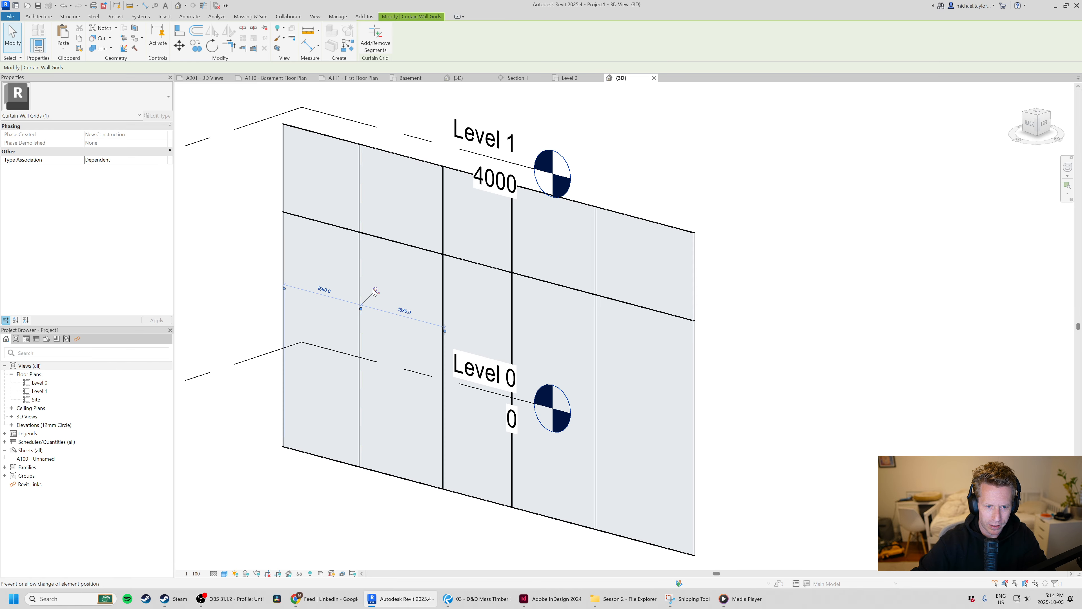
click(404, 310)
text(1500)
key(Return)
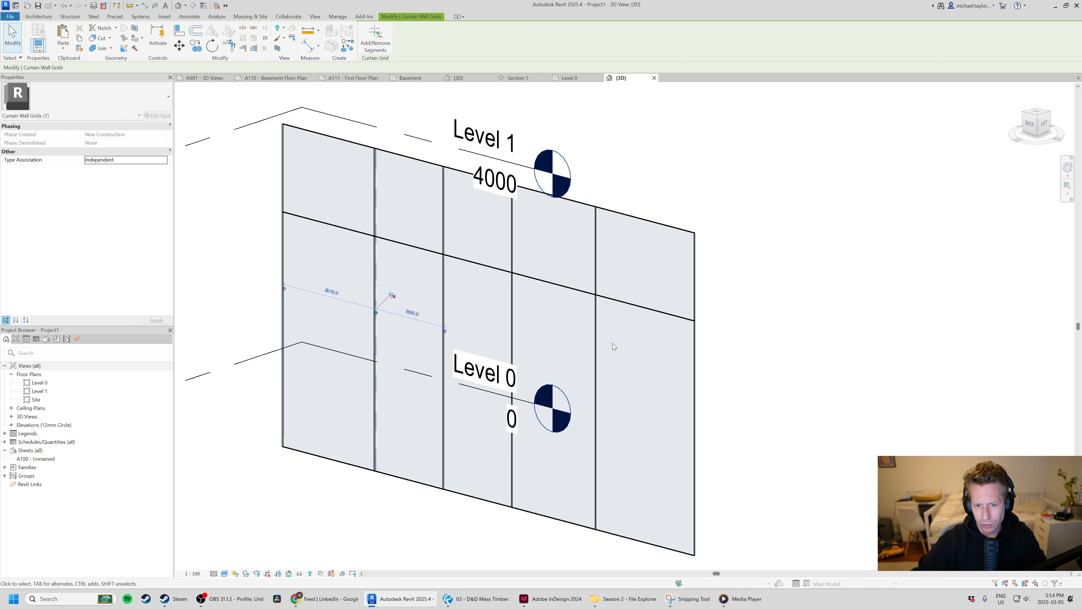
click(612, 344)
click(631, 334)
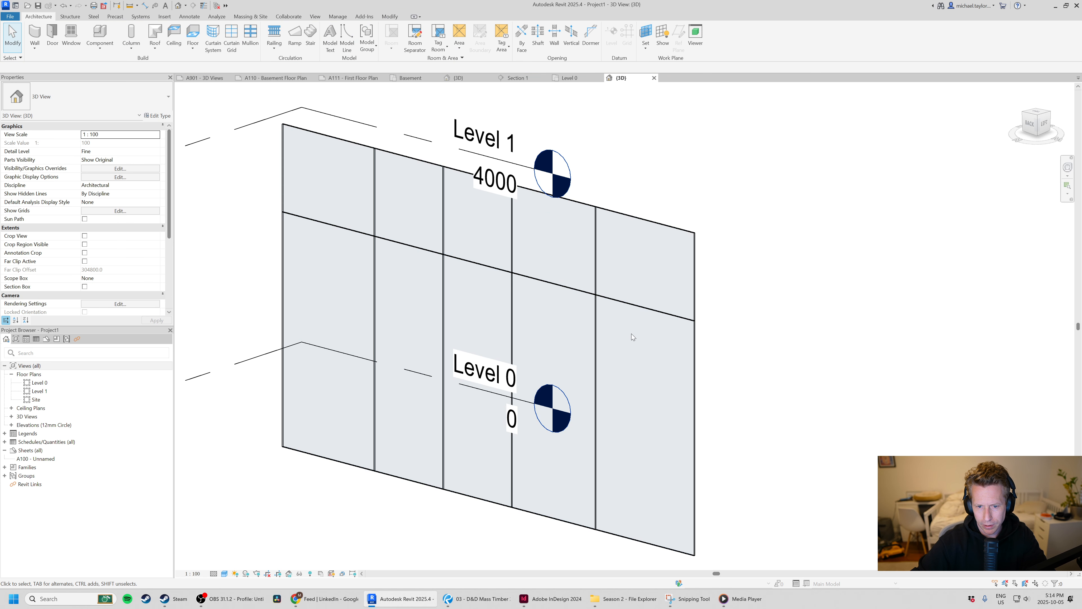
Step: Set the distance between the third and fourth vertical grid lines of the curtain wall to 1500
click(598, 347)
click(596, 350)
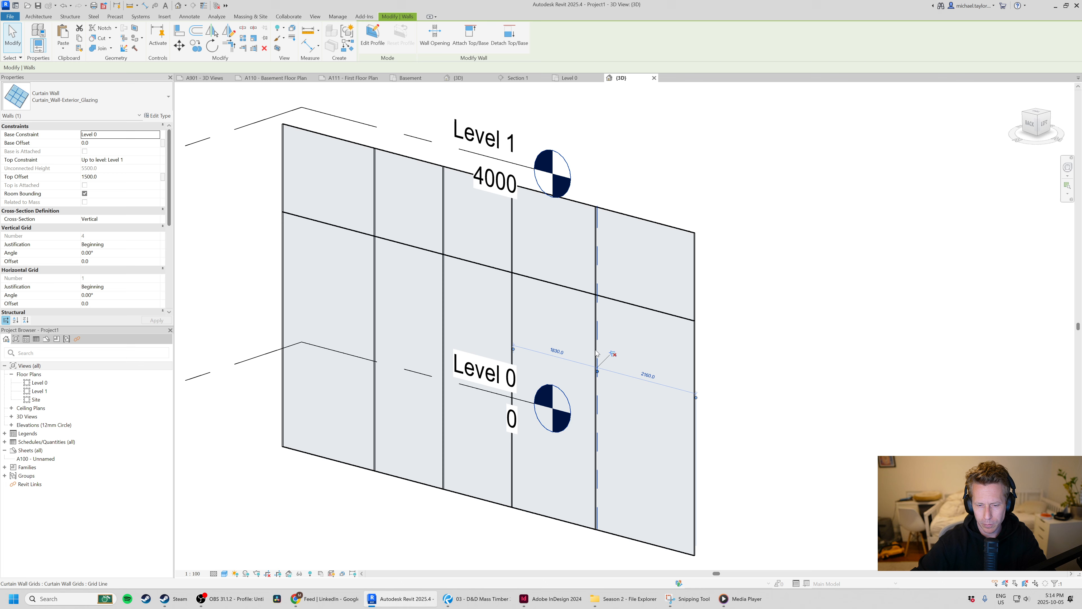
click(562, 357)
text(15)
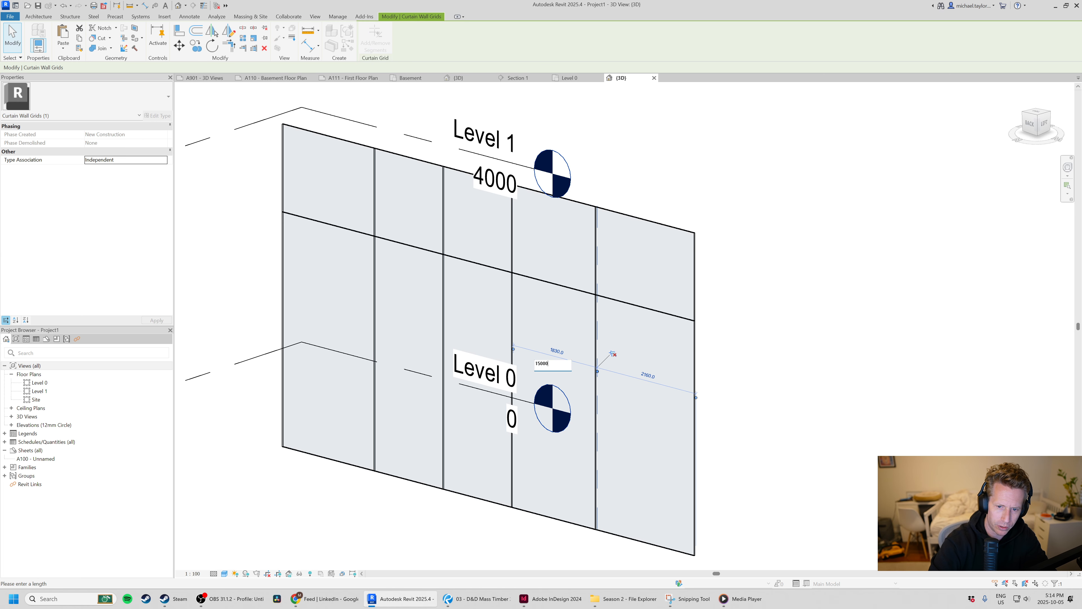
text(000)
key(BackSpace)
key(Return)
click(779, 391)
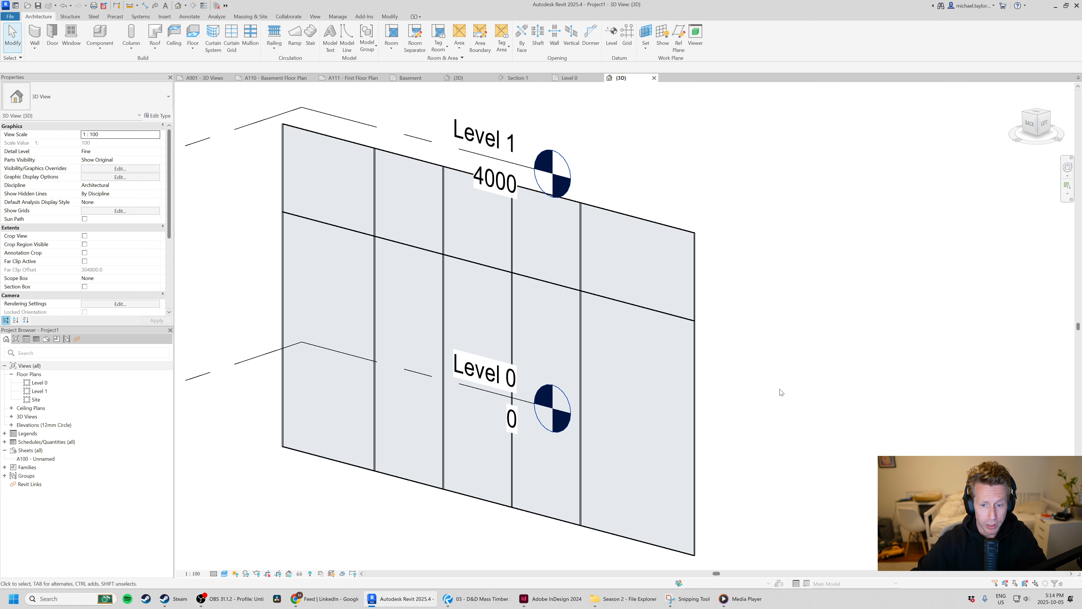
Step: Delete the entire curtain wall from the 3D view
shift+middle_drag(711, 398, 666, 466)
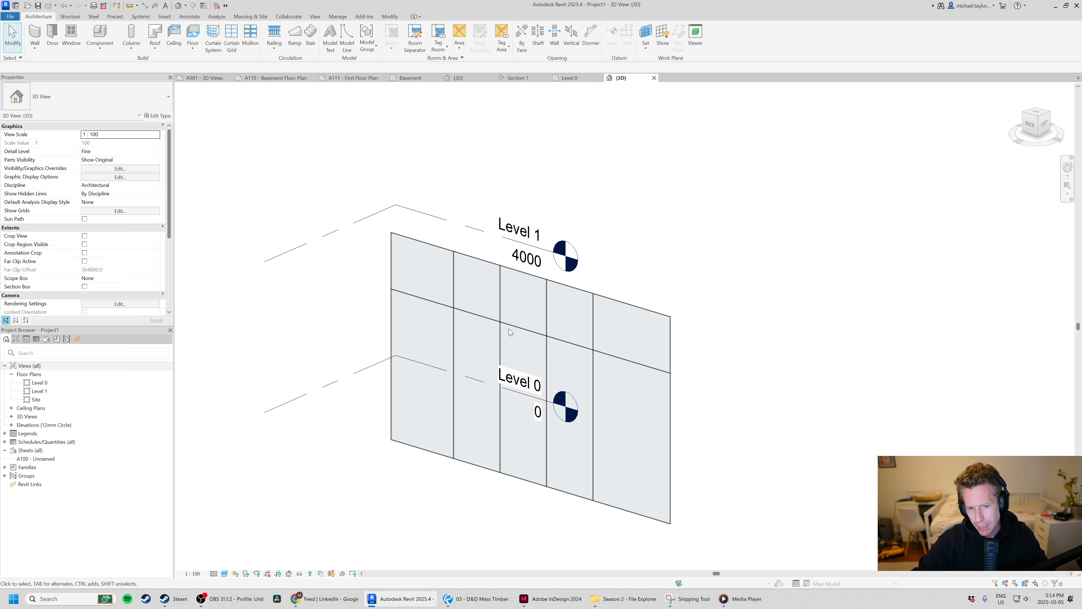
middle_drag(581, 444, 563, 415)
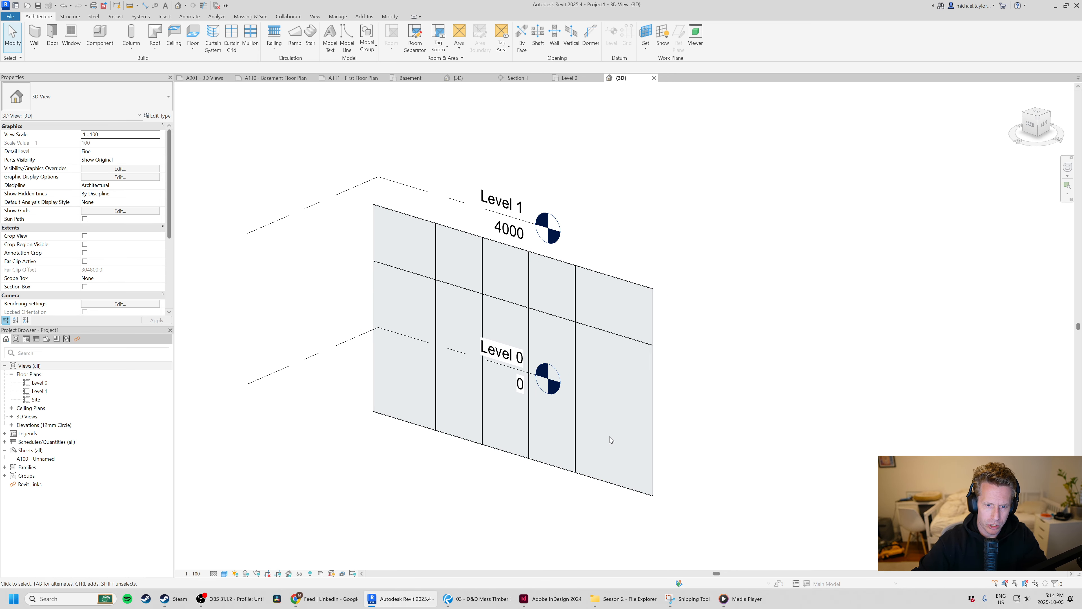
scroll(610, 440, up, 1)
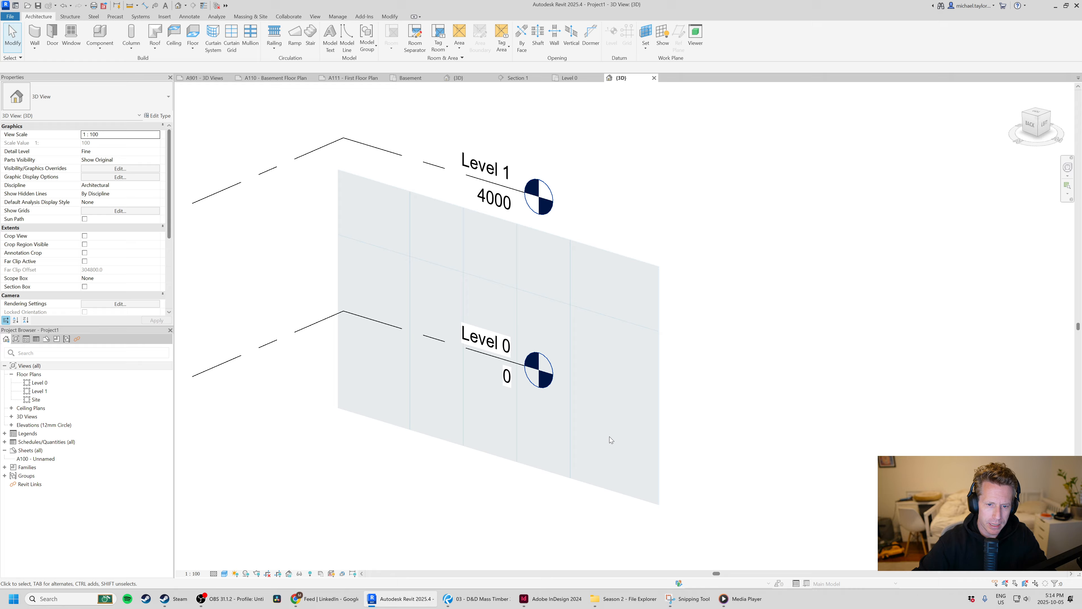
click(661, 452)
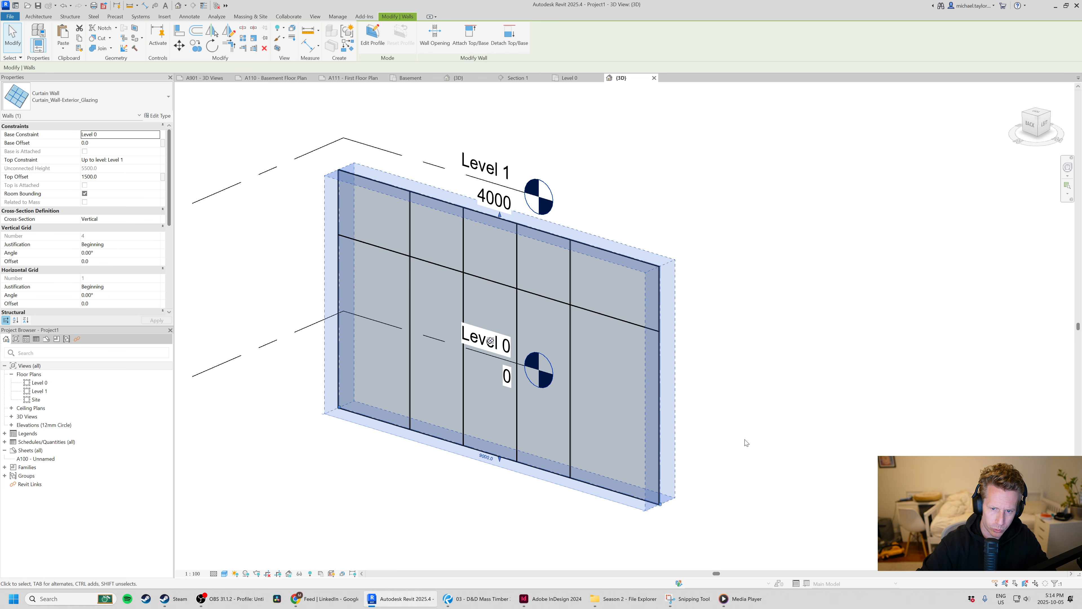
key(Delete)
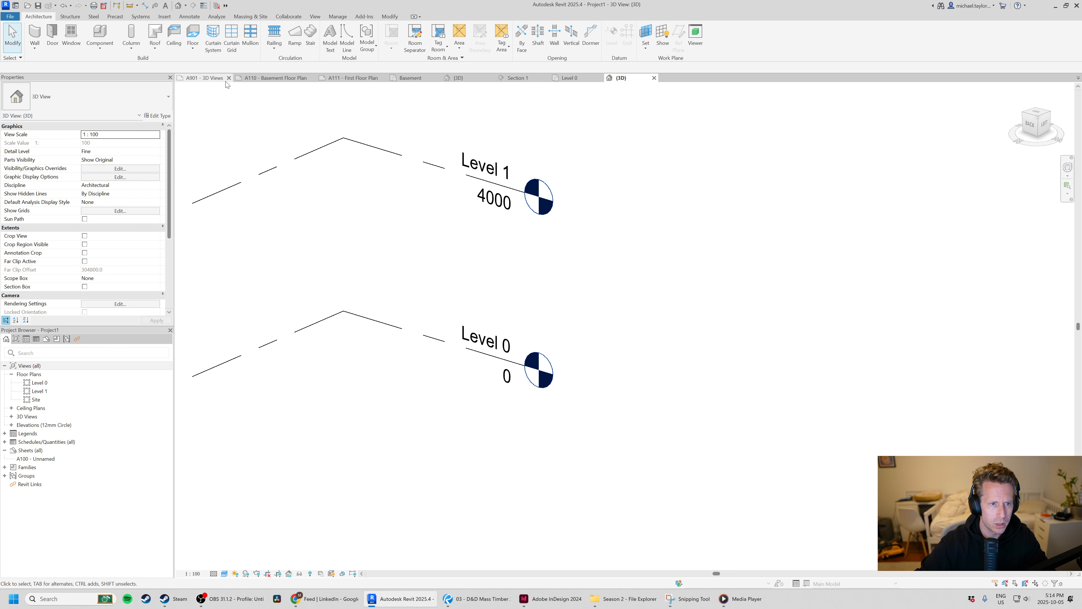
Step: Start a new architectural wall using the Curtain_Wall-Exterior_Glazing type
click(35, 45)
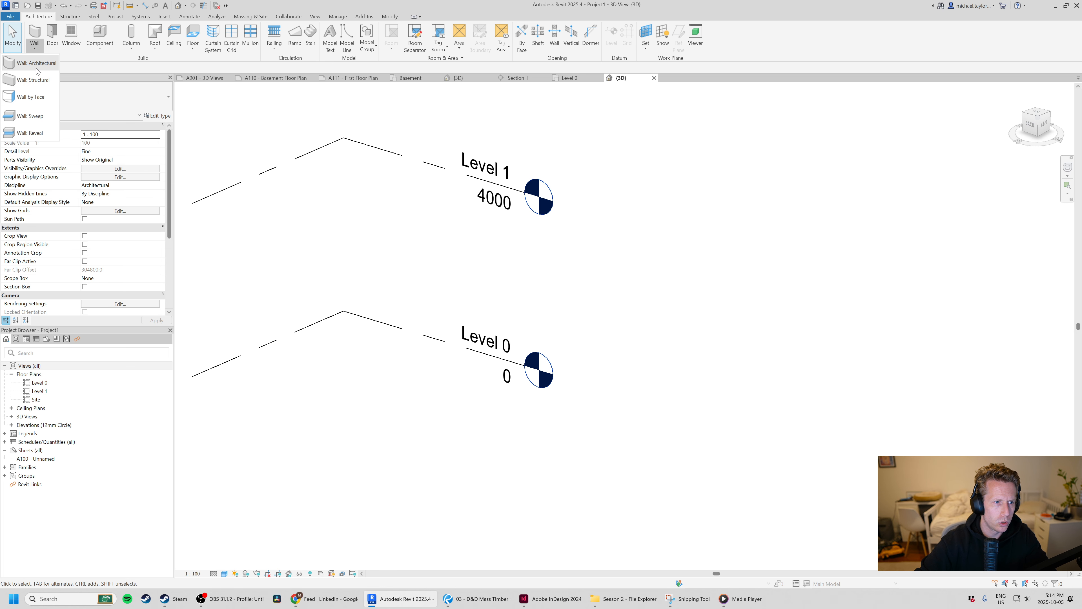
click(34, 62)
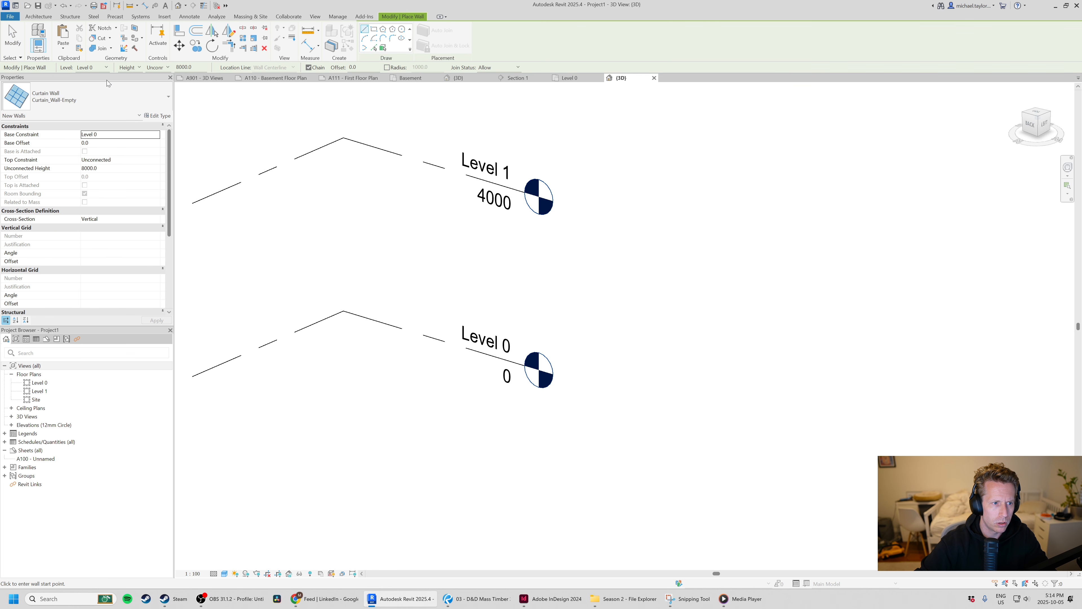
click(96, 94)
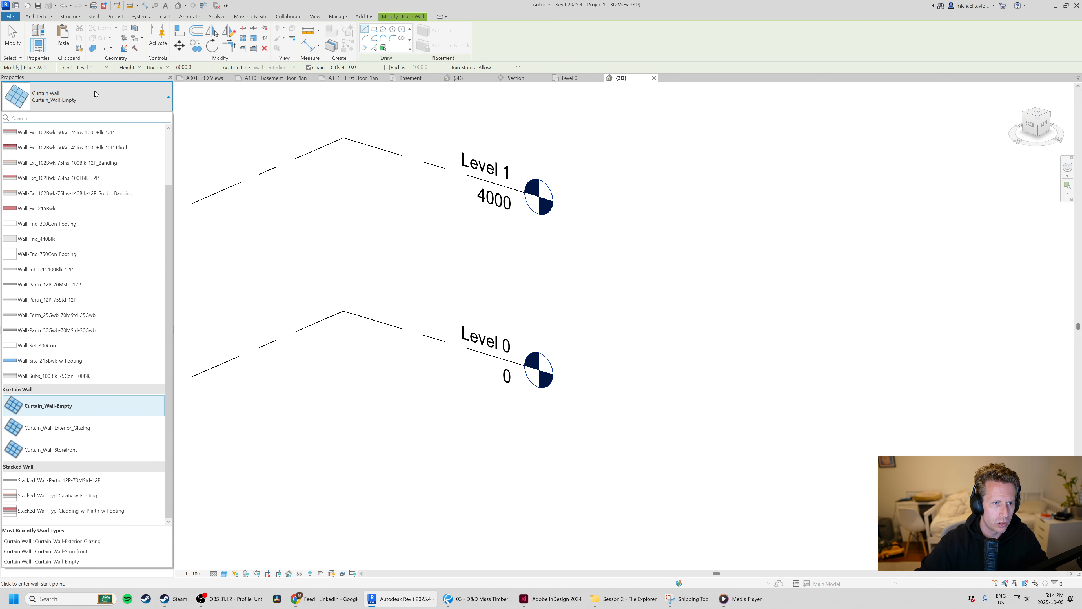
click(84, 433)
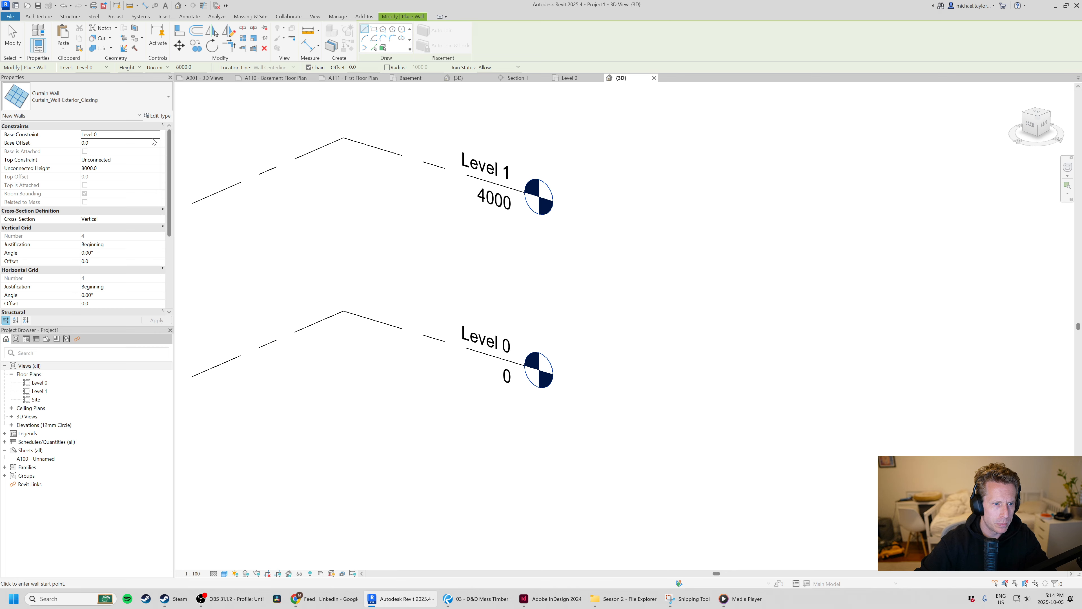
Step: Set the new wall's top constraint to Up to level: Level 1
click(154, 161)
click(154, 162)
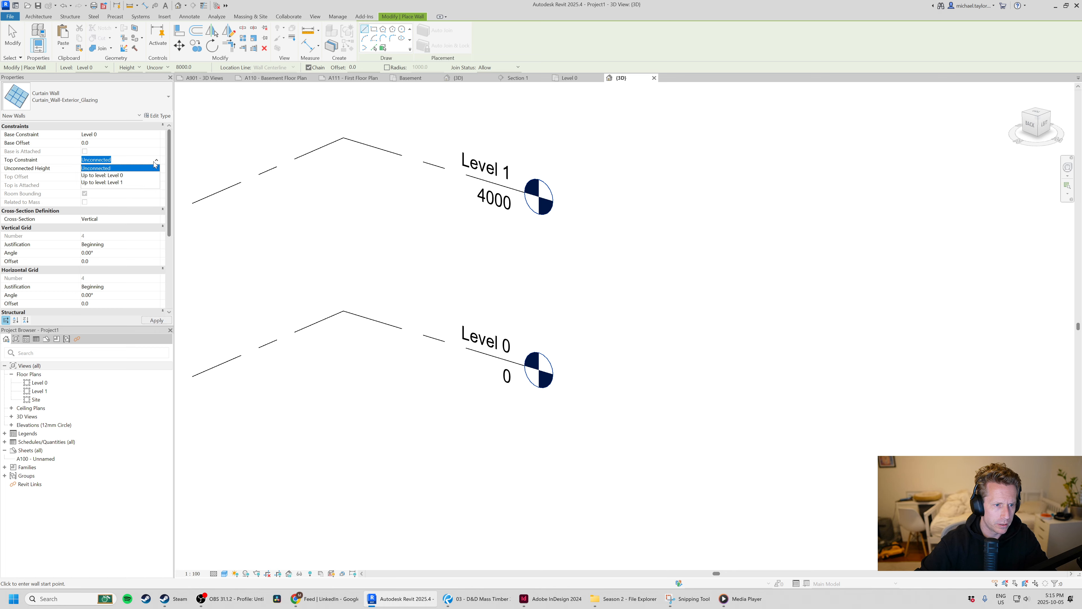
click(117, 183)
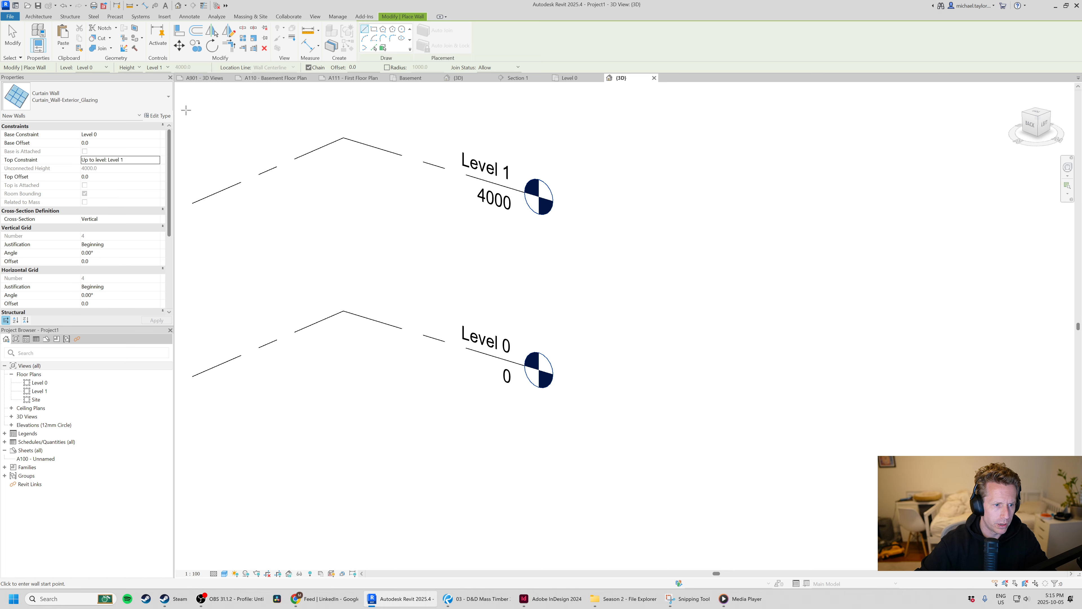
Step: Duplicate the wall type as Curtain_Wall-Exterior_Glazing_Assignment2
click(157, 116)
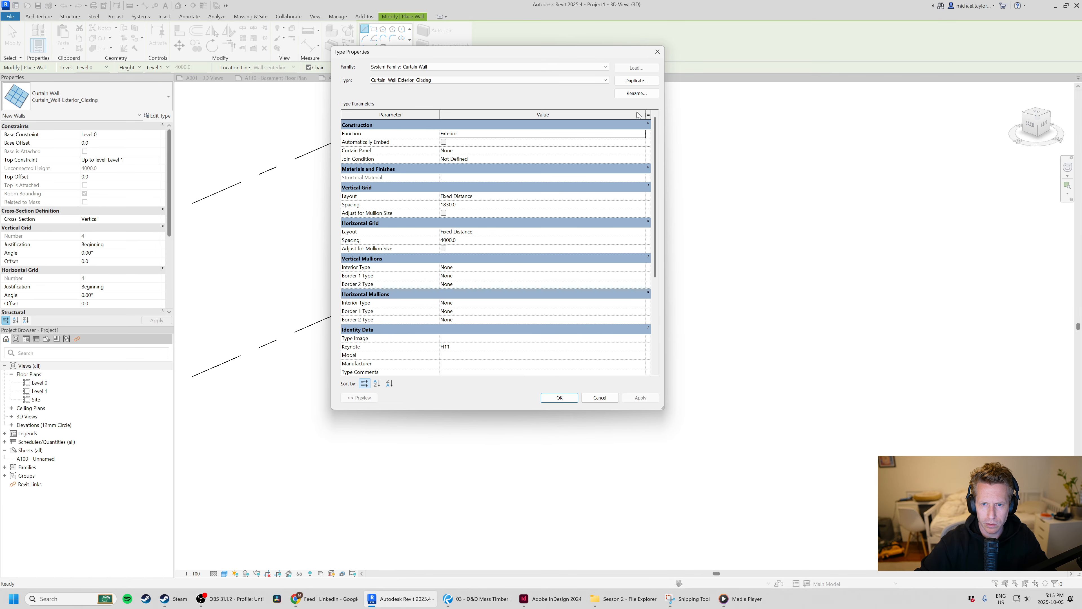
drag(601, 57, 725, 143)
click(762, 167)
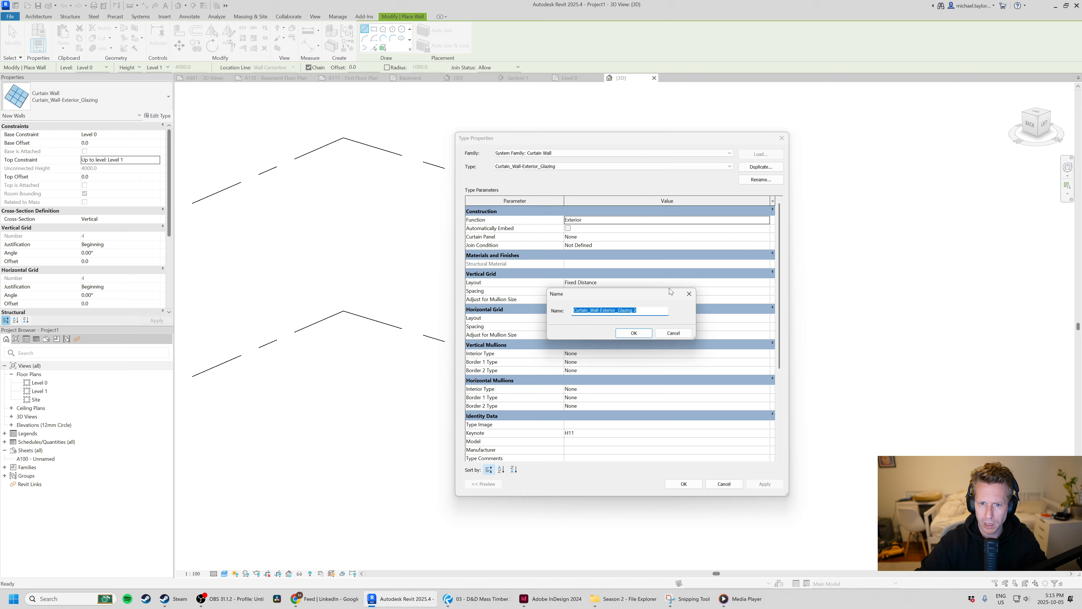
mouse_move(641, 313)
mouse_down()
mouse_move(584, 315)
mouse_move(634, 316)
mouse_up()
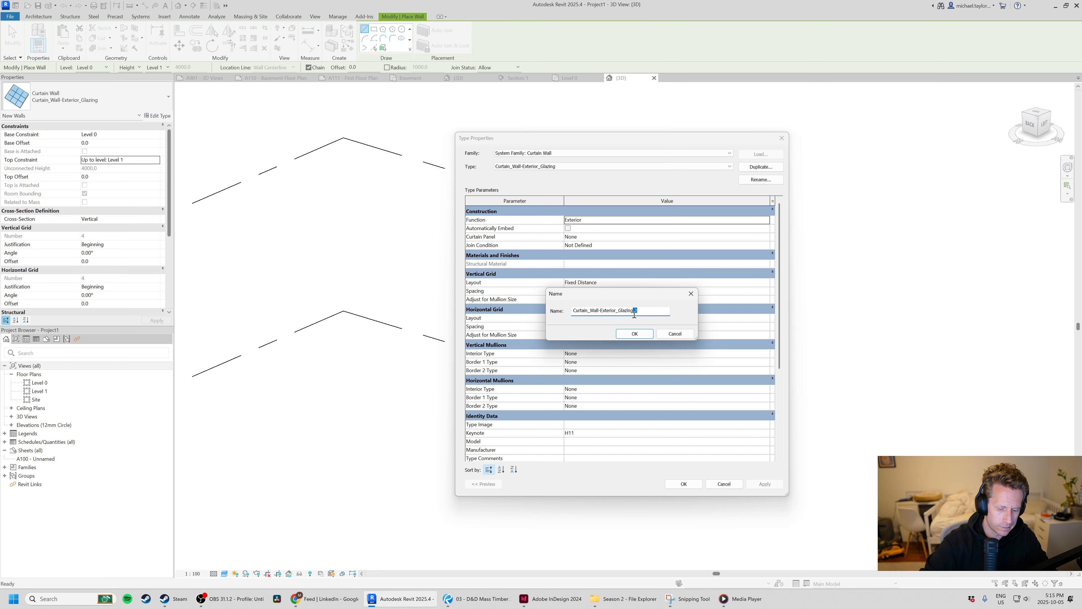
text(_Assignmen)
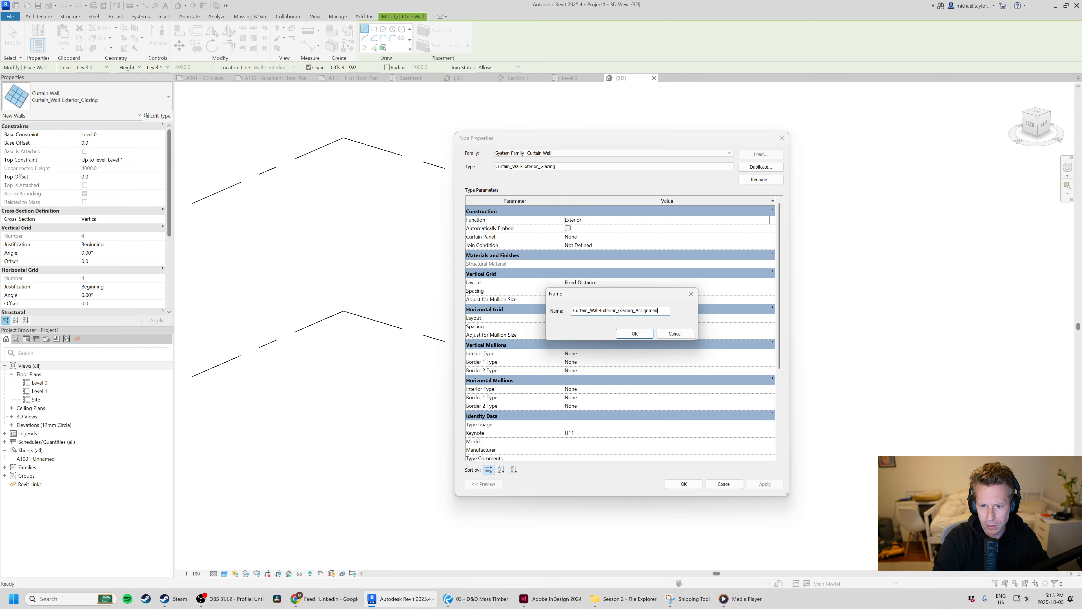
text(t2)
key(Return)
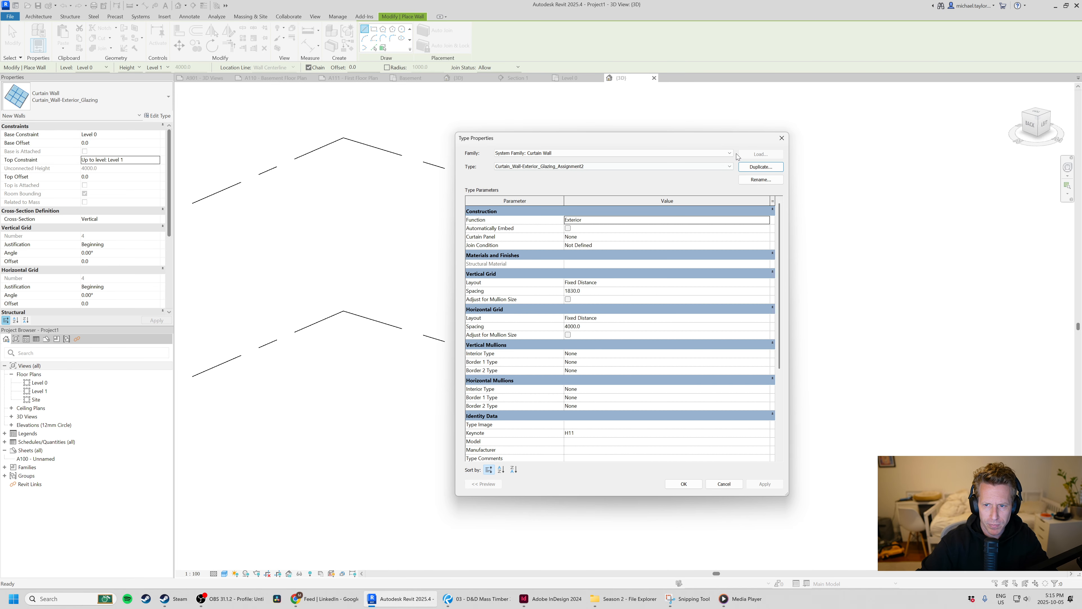
click(761, 180)
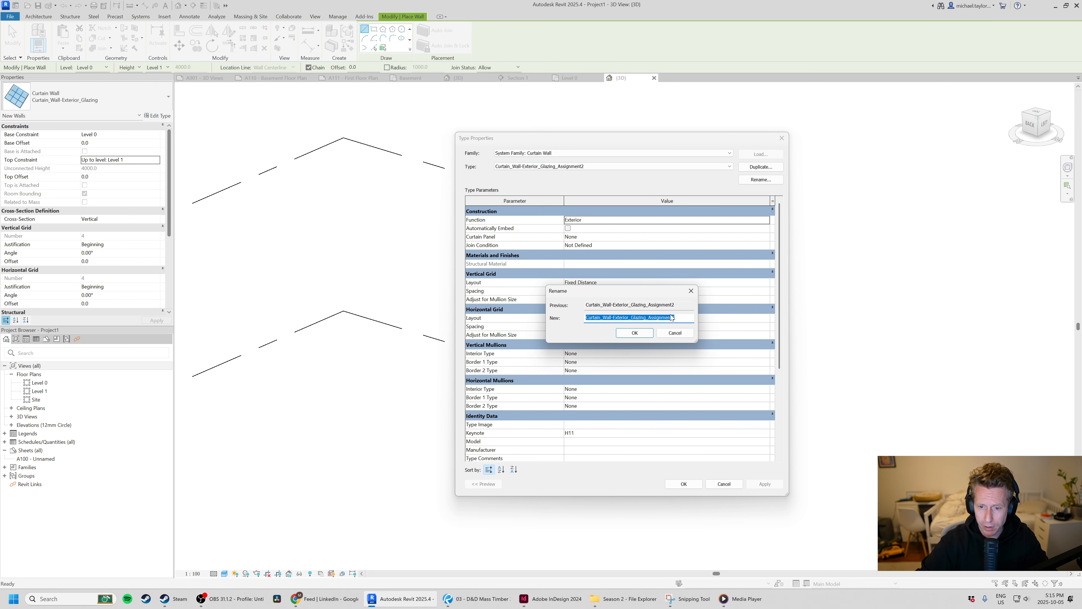
click(675, 333)
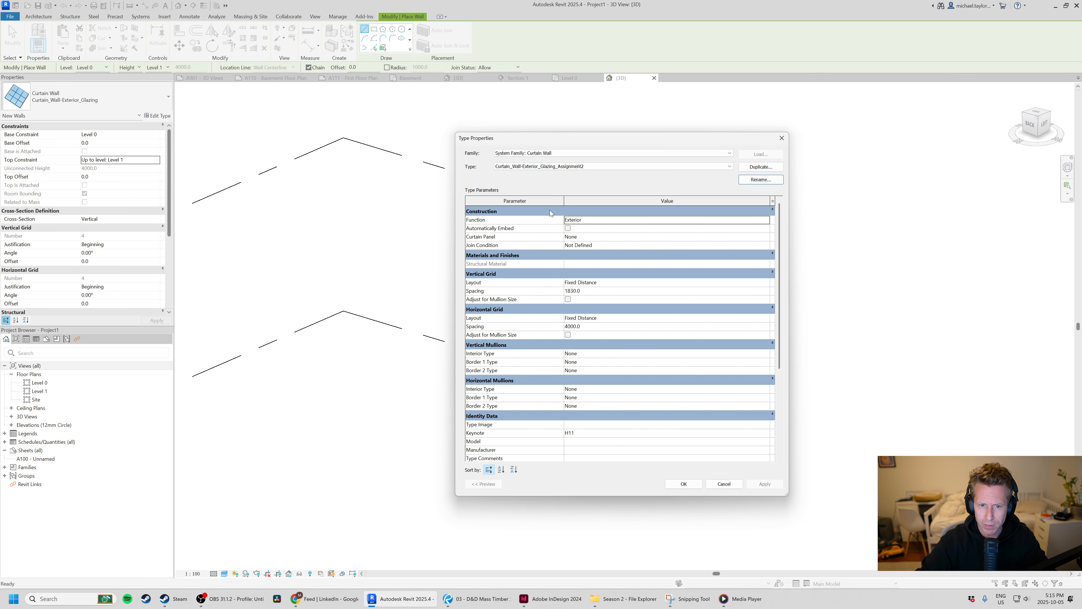
Step: Look through the available Curtain Panel options of the new curtain wall type without choosing one
drag(638, 141, 751, 129)
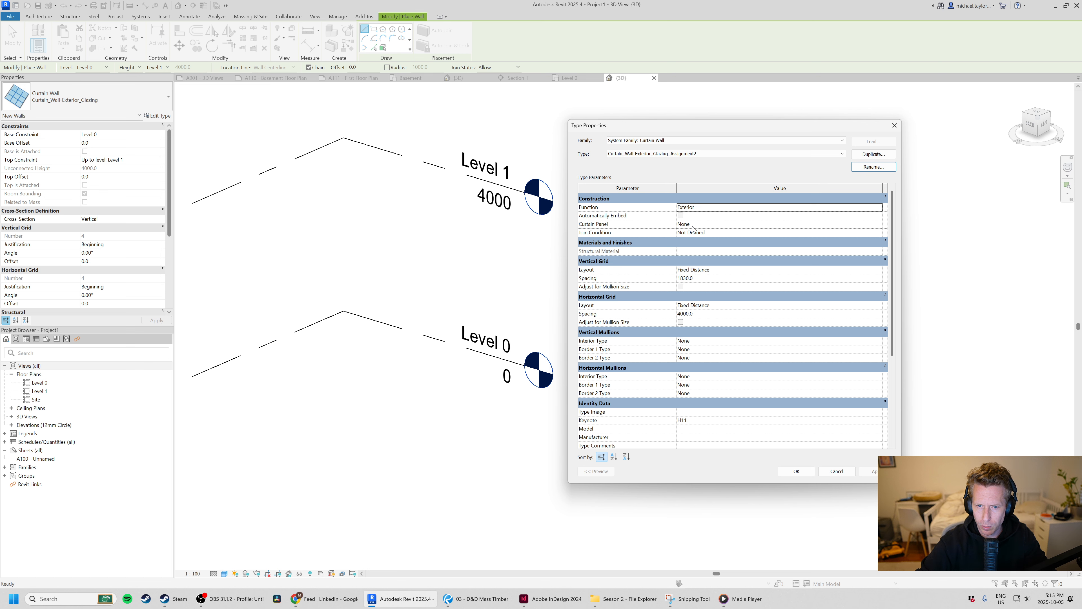
click(878, 224)
click(879, 225)
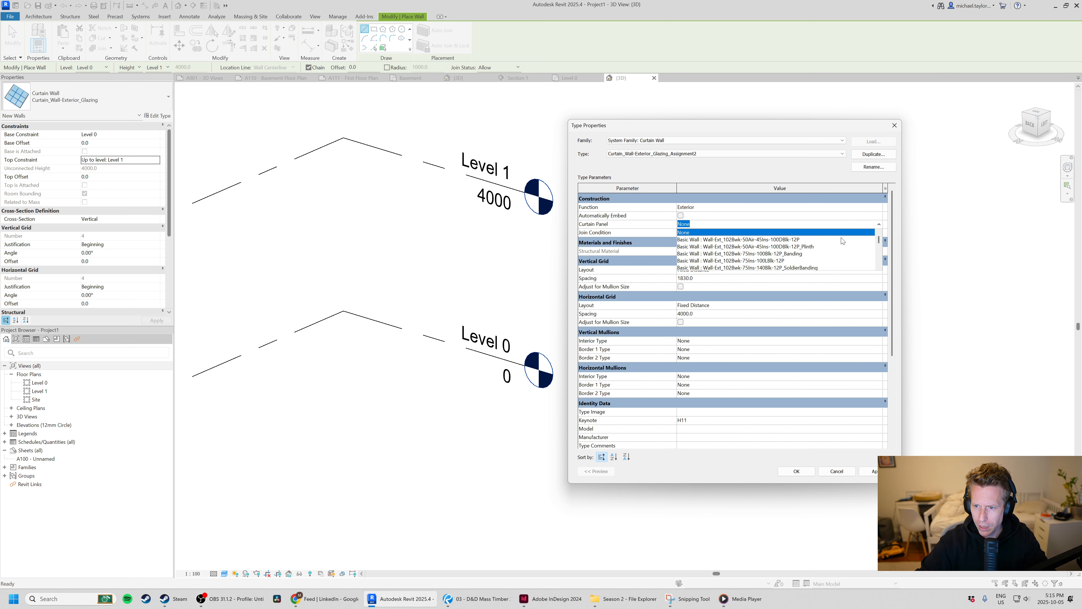
scroll(851, 266, down, 4)
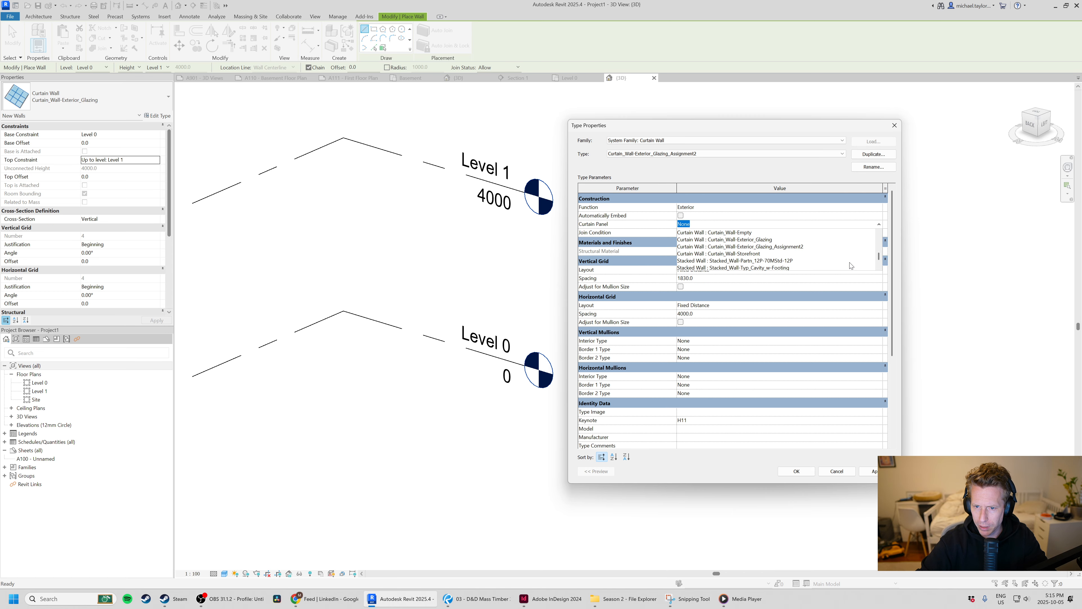
click(773, 169)
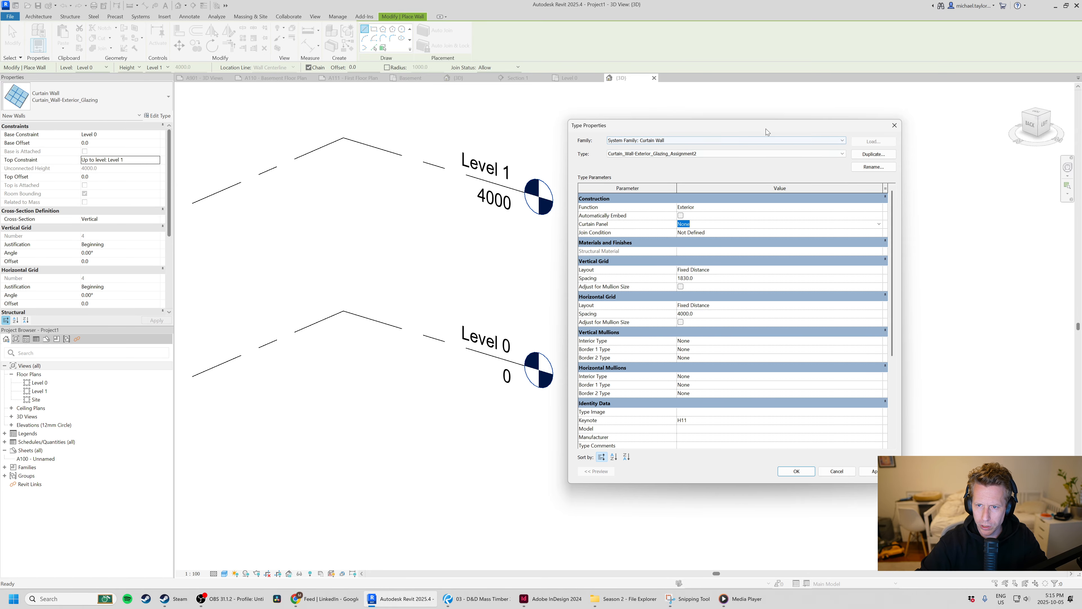
drag(767, 129, 797, 123)
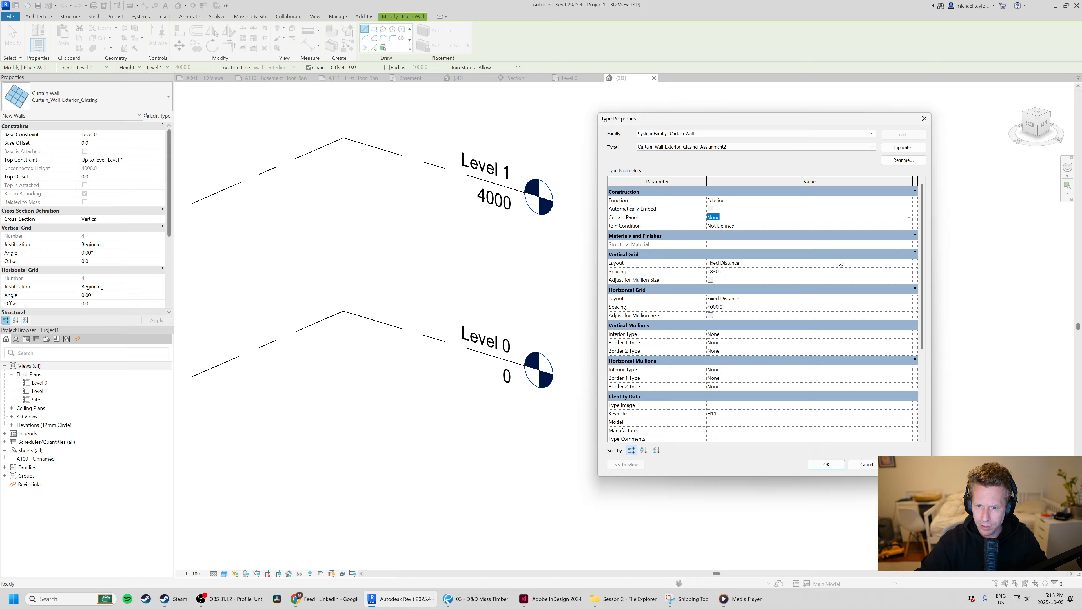
Step: Set the type's vertical grid to the Fixed Distance layout with a spacing of 1500
click(909, 264)
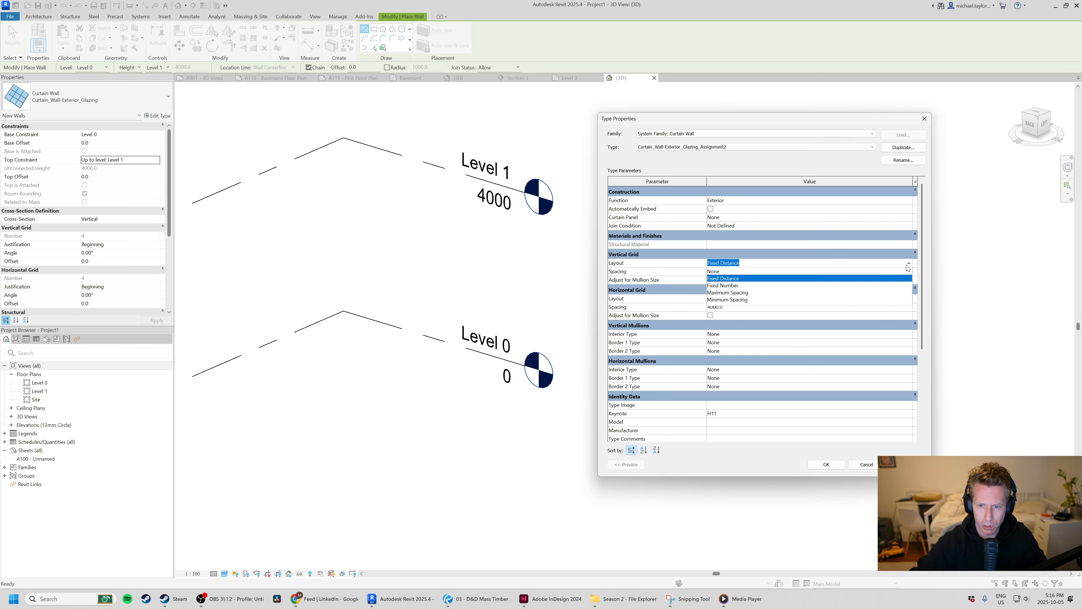
click(724, 278)
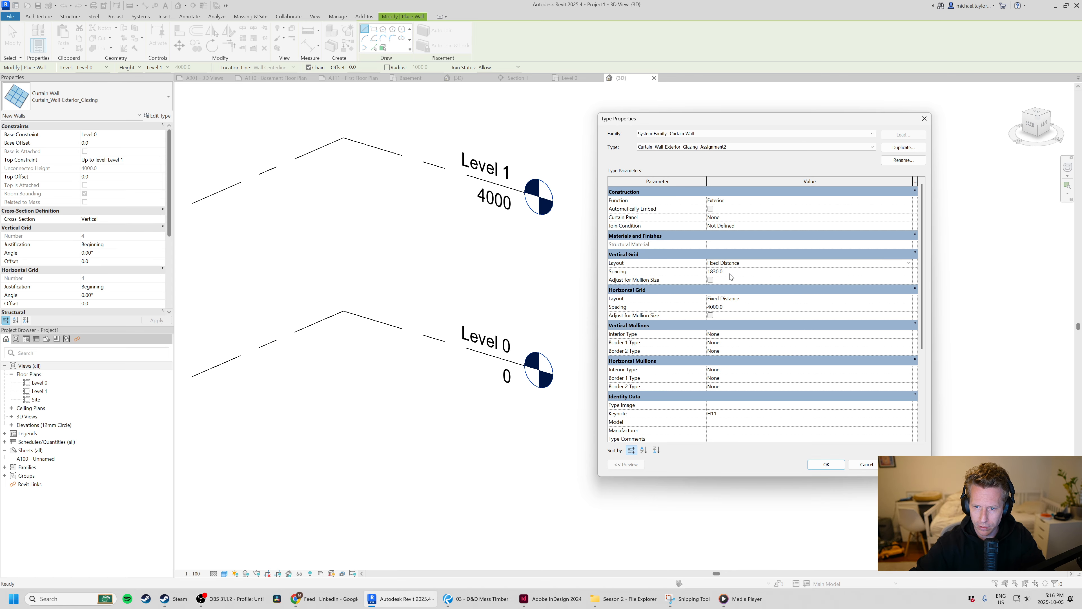
click(741, 273)
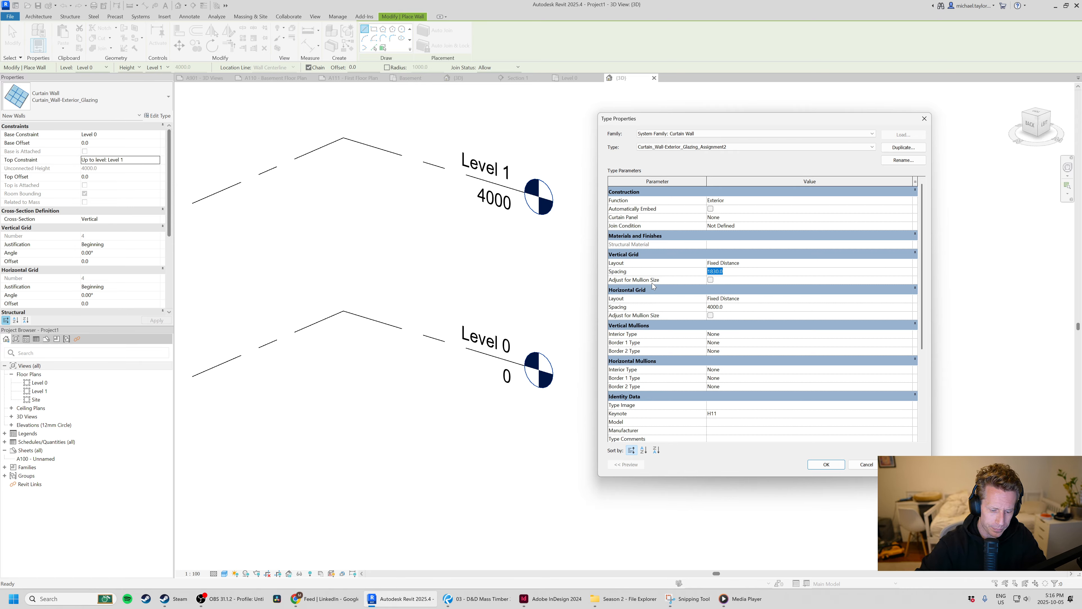
text(1500)
key(Tab)
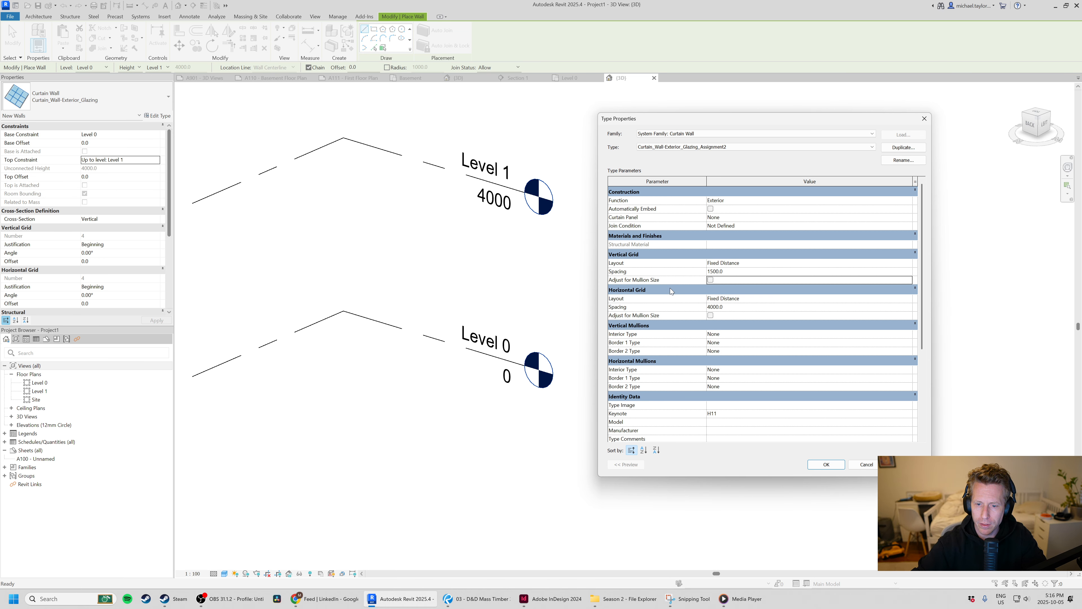
Step: Set the type's horizontal grid spacing to 3500 and accept the type properties
click(730, 310)
drag(733, 308, 634, 307)
key(Tab)
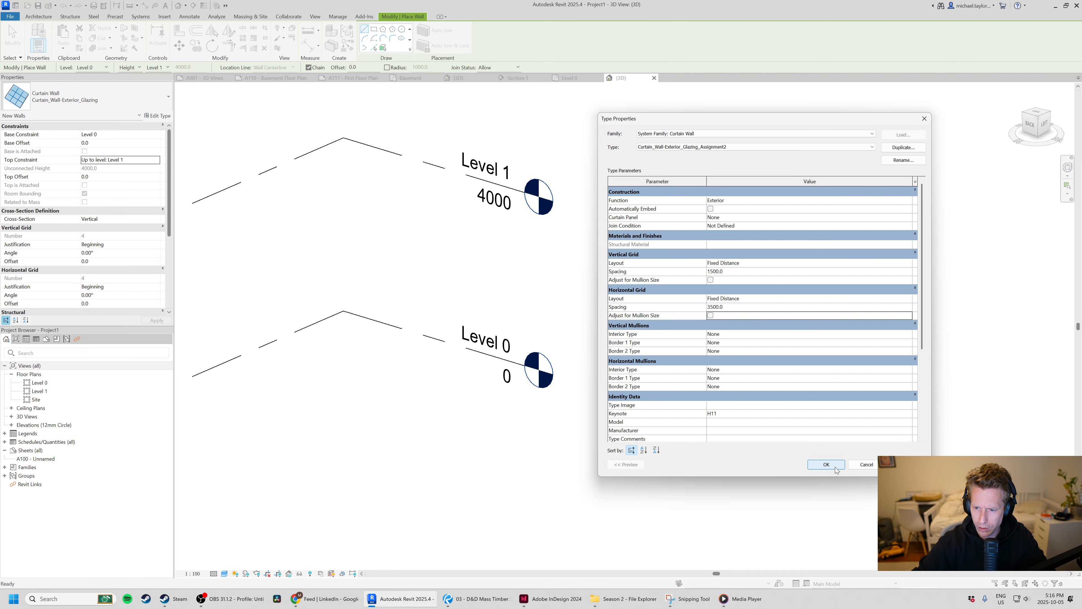
click(827, 465)
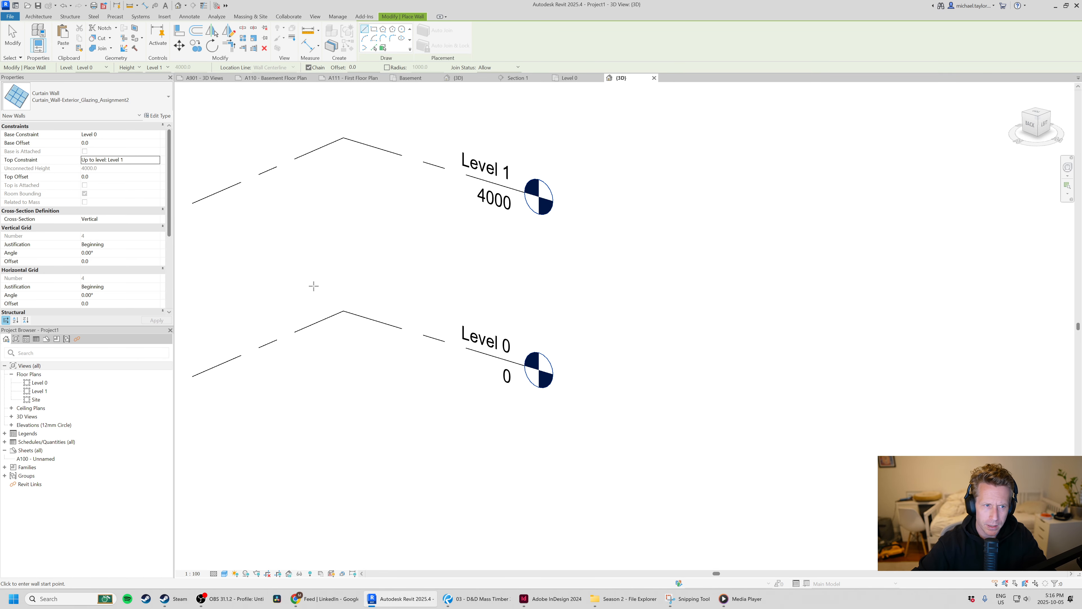
Step: Draw a straight curtain wall about 9000 mm long beside the level markers in the 3D view
click(38, 18)
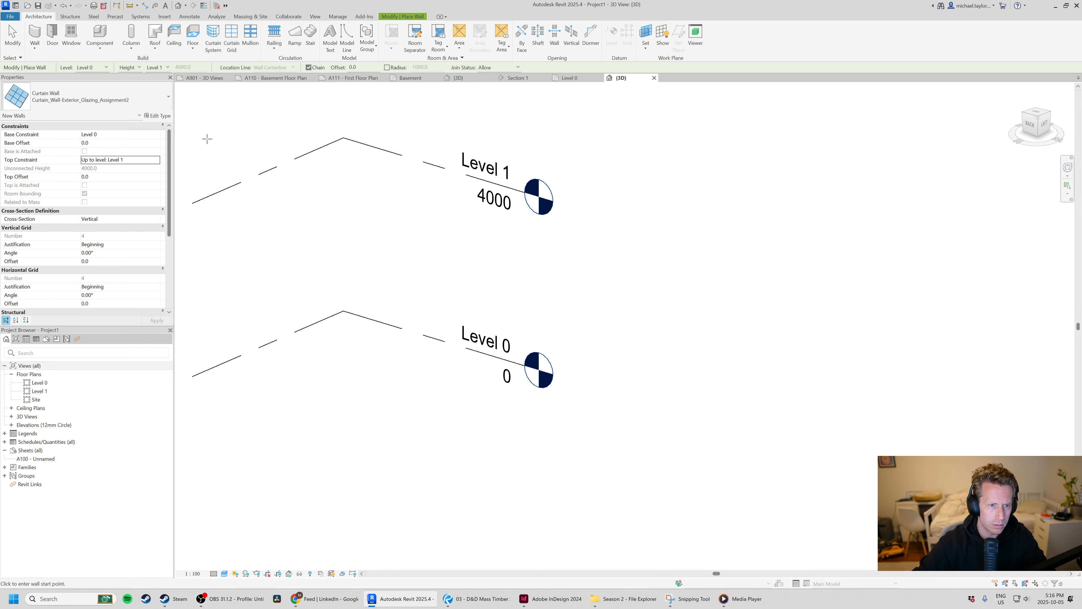
scroll(522, 307, down, 3)
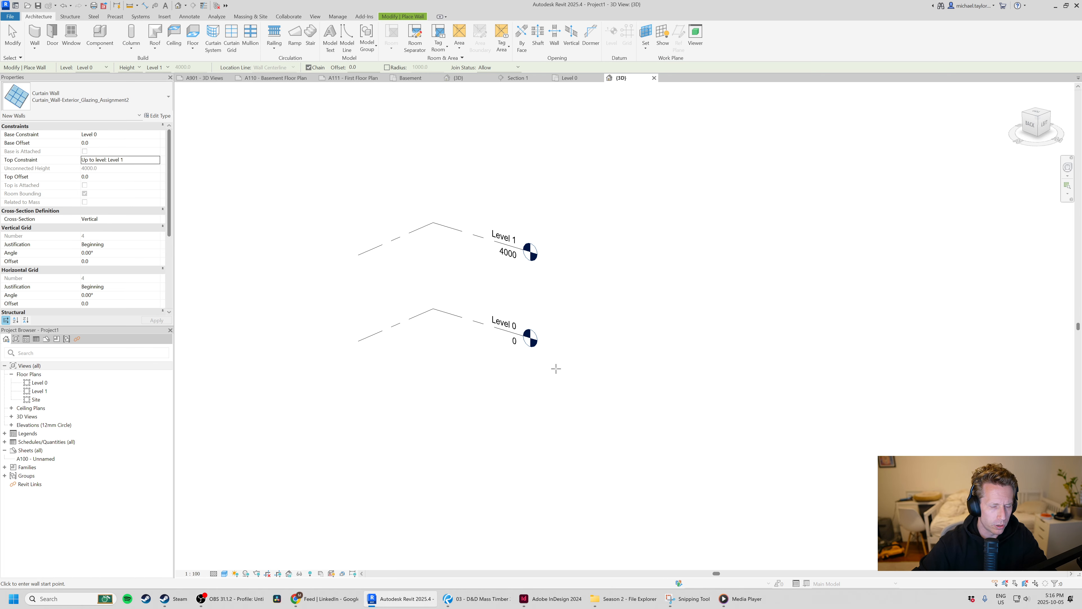
click(445, 338)
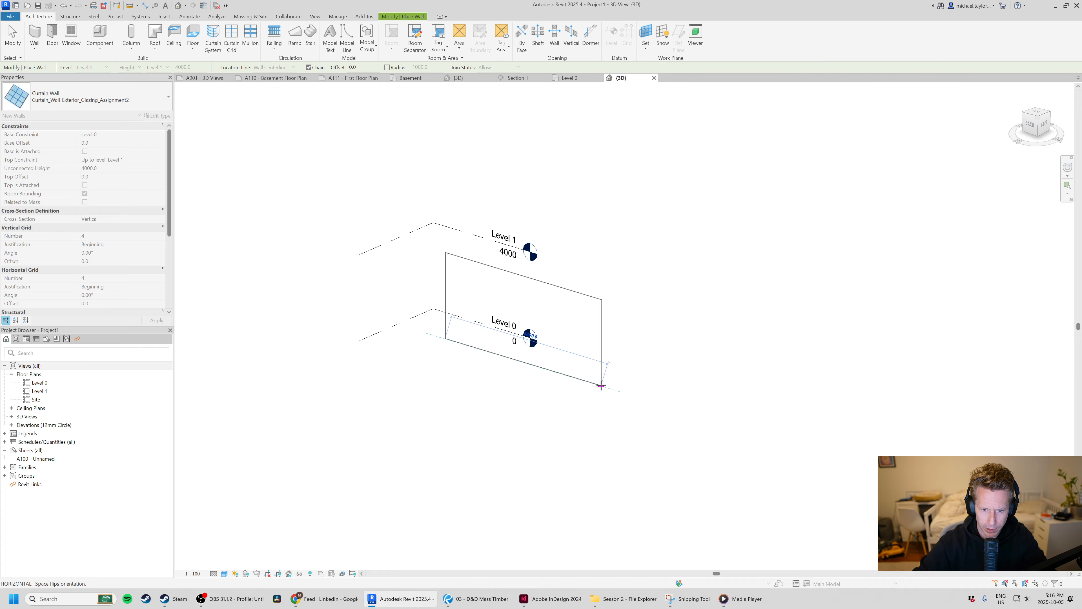
scroll(609, 385, up, 3)
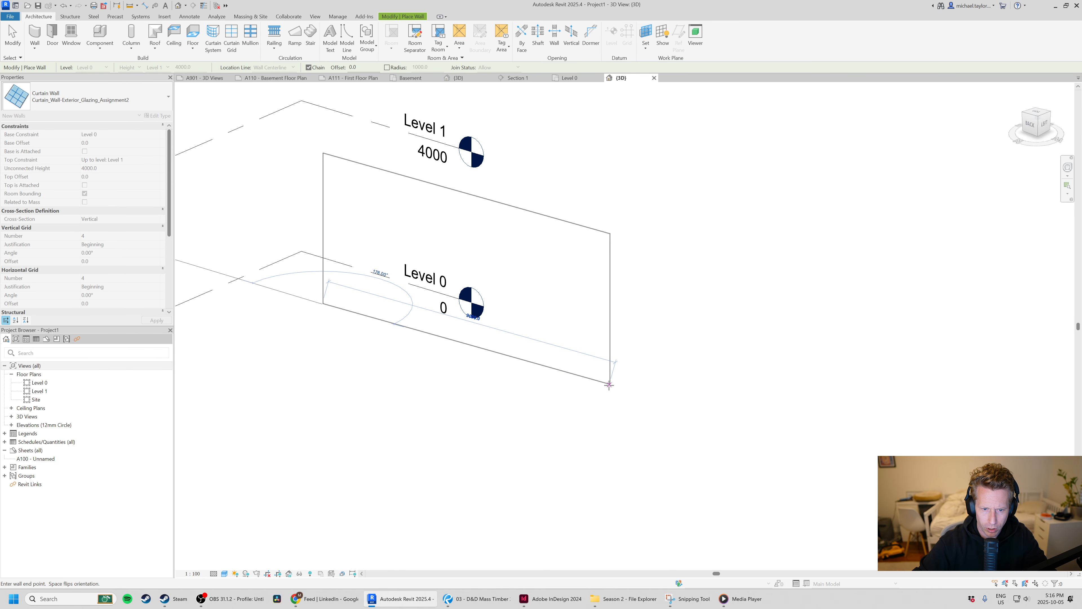
click(609, 386)
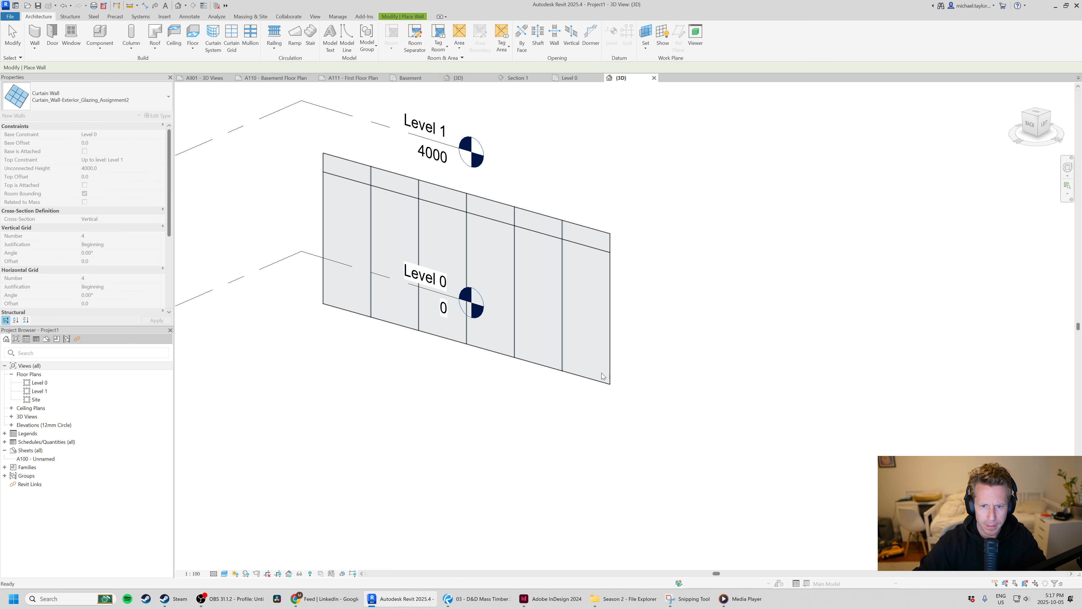
key(Escape)
key(Escape)
Step: Check the spacing on both sides of several vertical grid lines along the new curtain wall
scroll(569, 333, down, 2)
scroll(510, 299, up, 4)
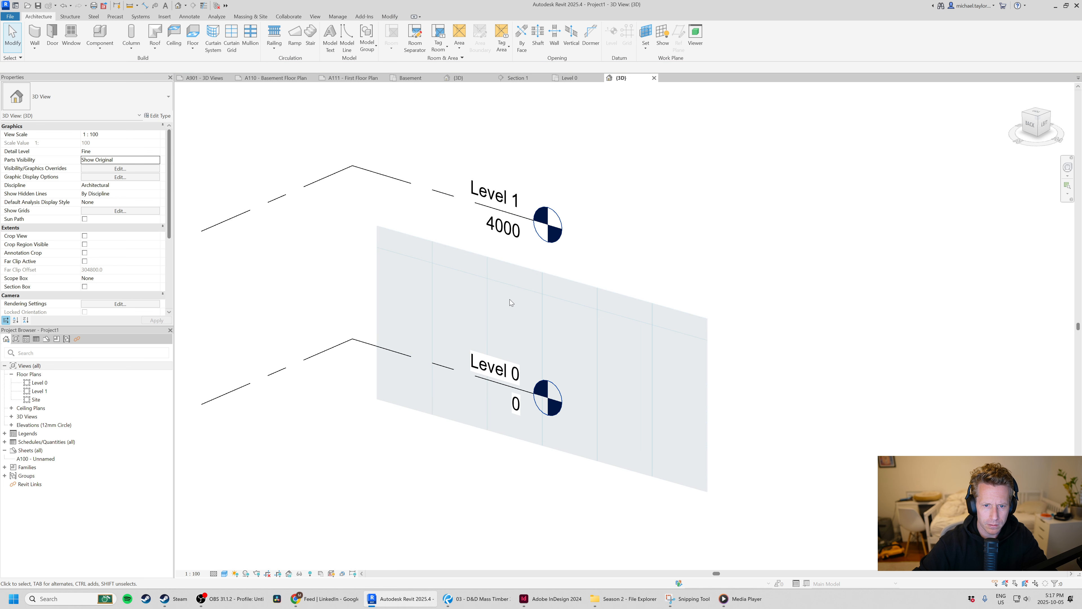
click(488, 304)
scroll(556, 365, up, 2)
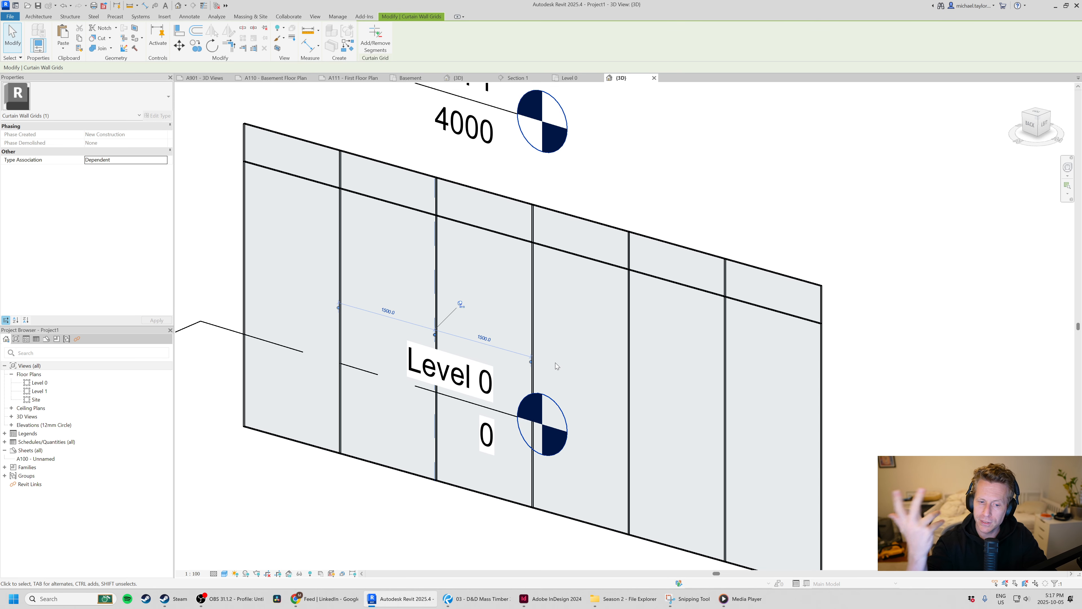
click(533, 337)
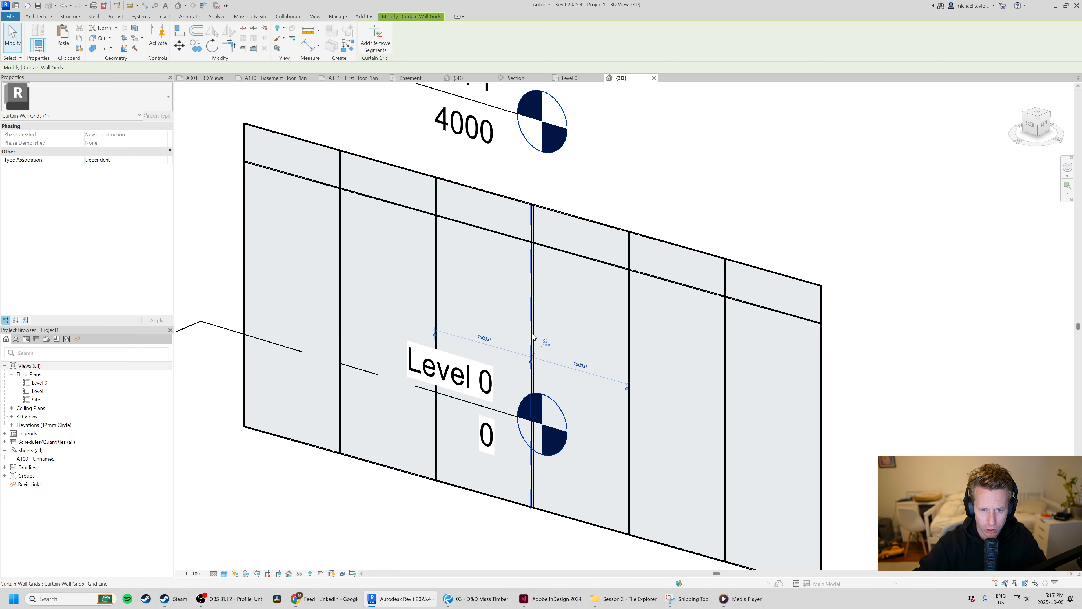
click(626, 361)
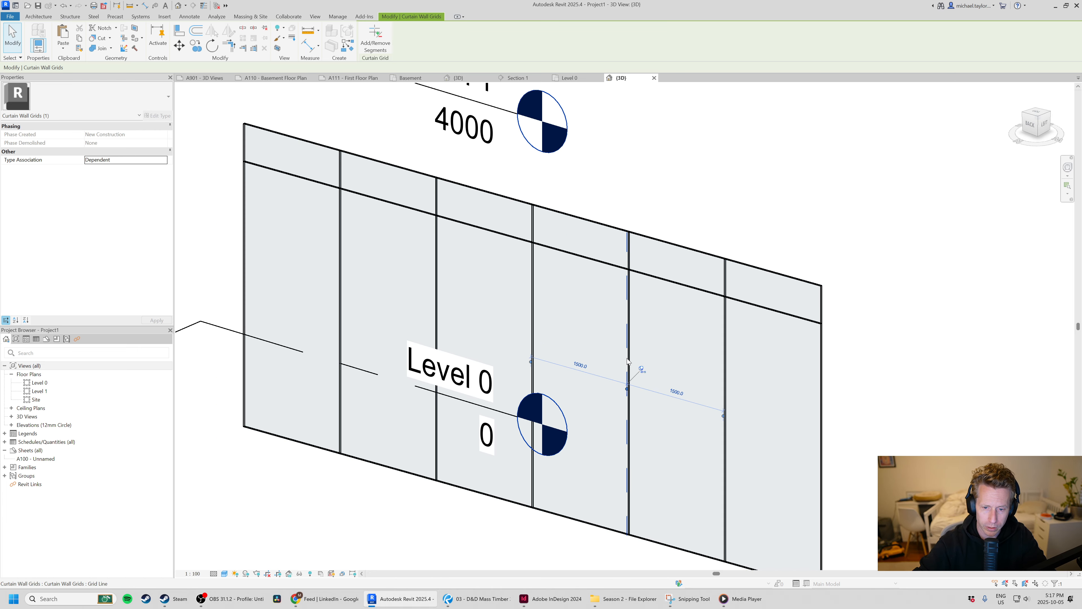
scroll(555, 340, down, 2)
click(679, 358)
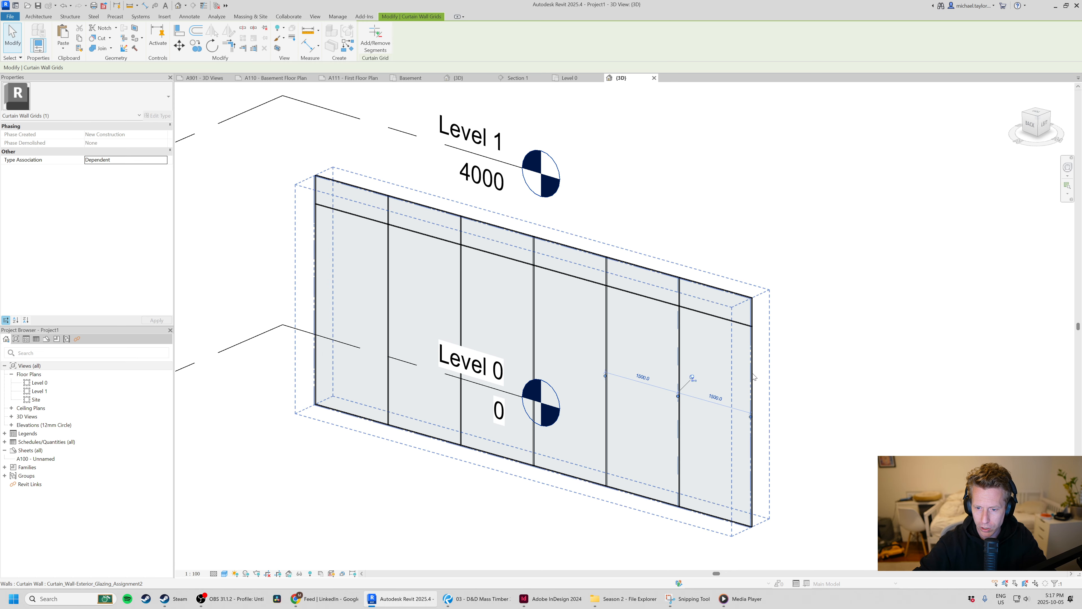
click(803, 380)
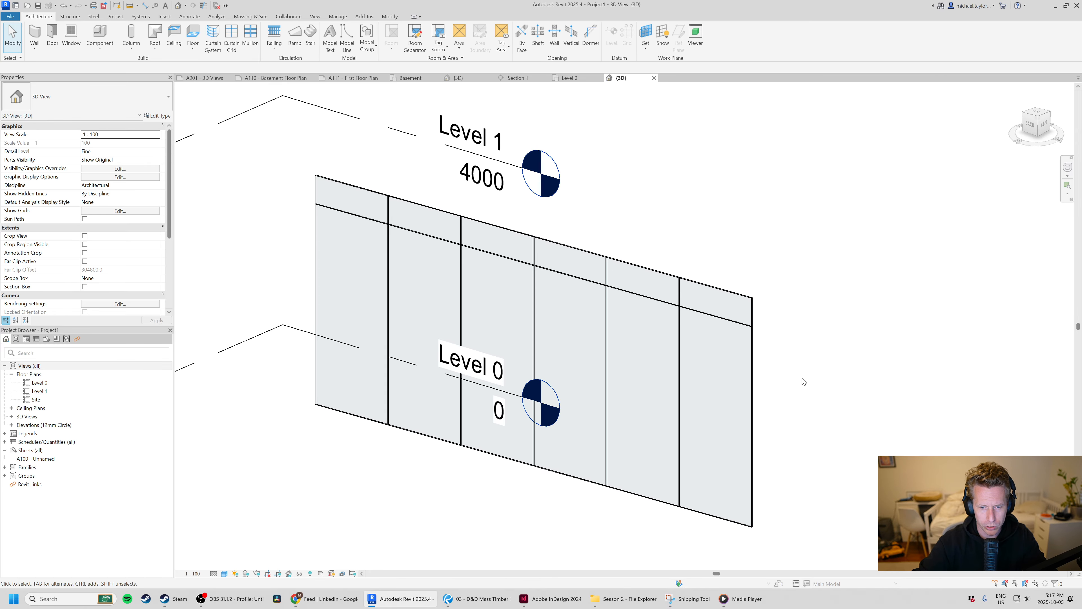
Step: Stretch the curtain wall's far end along its line until it spans eleven vertical bays, the last about 1000 mm wide
scroll(464, 400, down, 2)
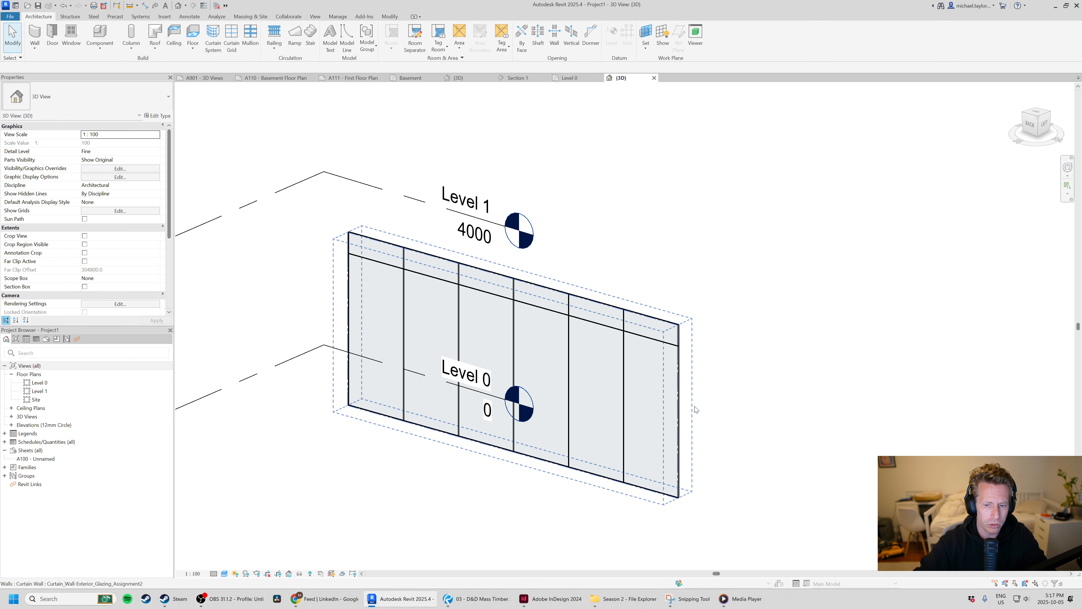
click(682, 424)
scroll(537, 361, down, 2)
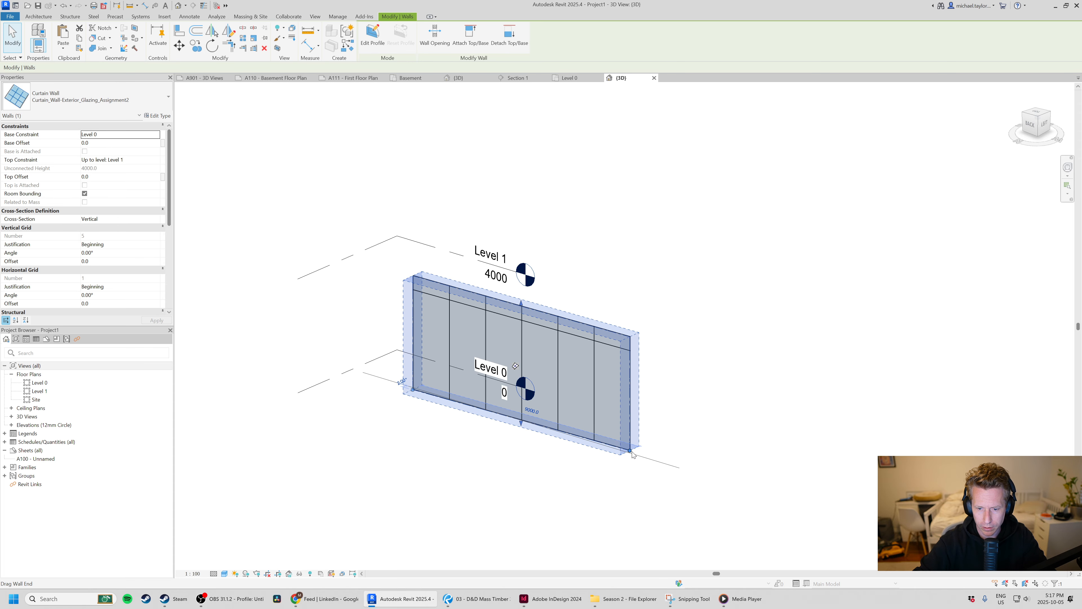
drag(631, 453, 793, 496)
key(Escape)
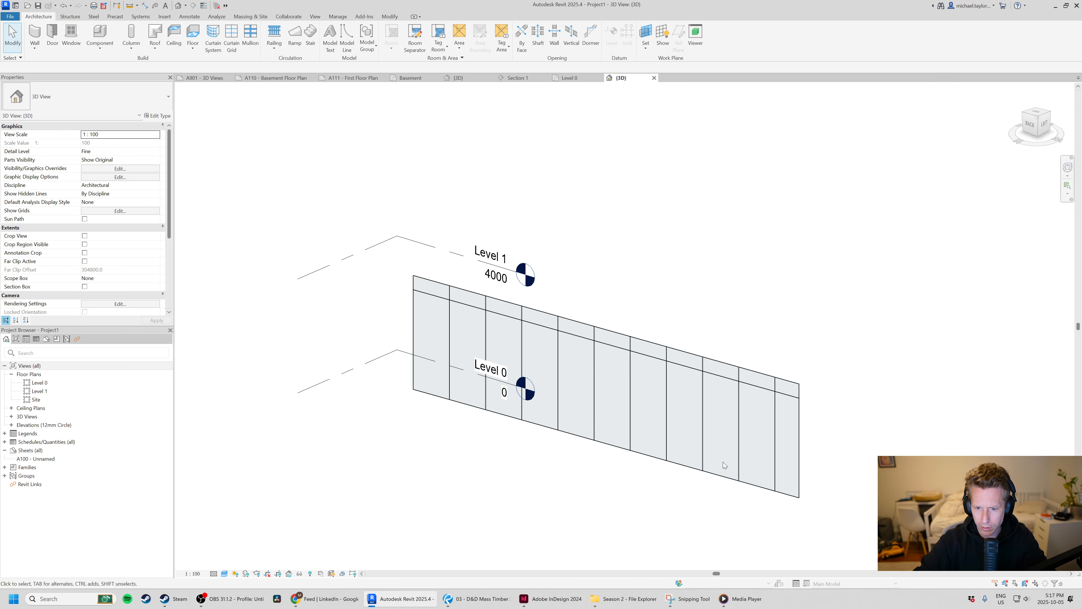
Step: Check the spacing around the last two vertical grid lines at the extended end of the curtain wall
scroll(723, 461, up, 3)
click(747, 404)
click(802, 403)
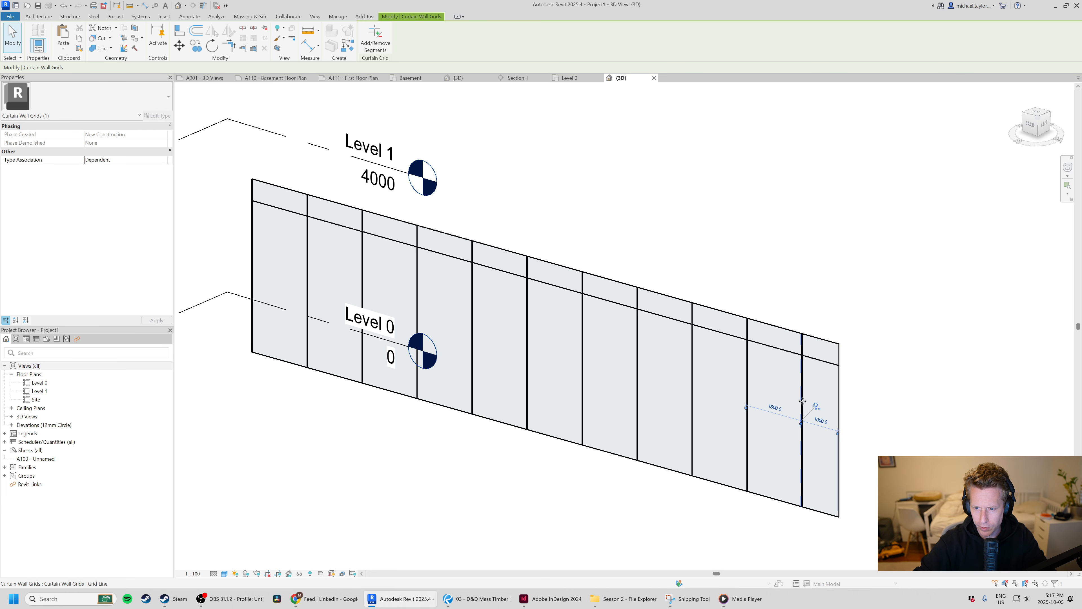
Step: Check the spacing of two mid-wall grid lines, and stretch the curtain wall's near end outward until the wall is about 17500 mm long
click(693, 383)
click(637, 369)
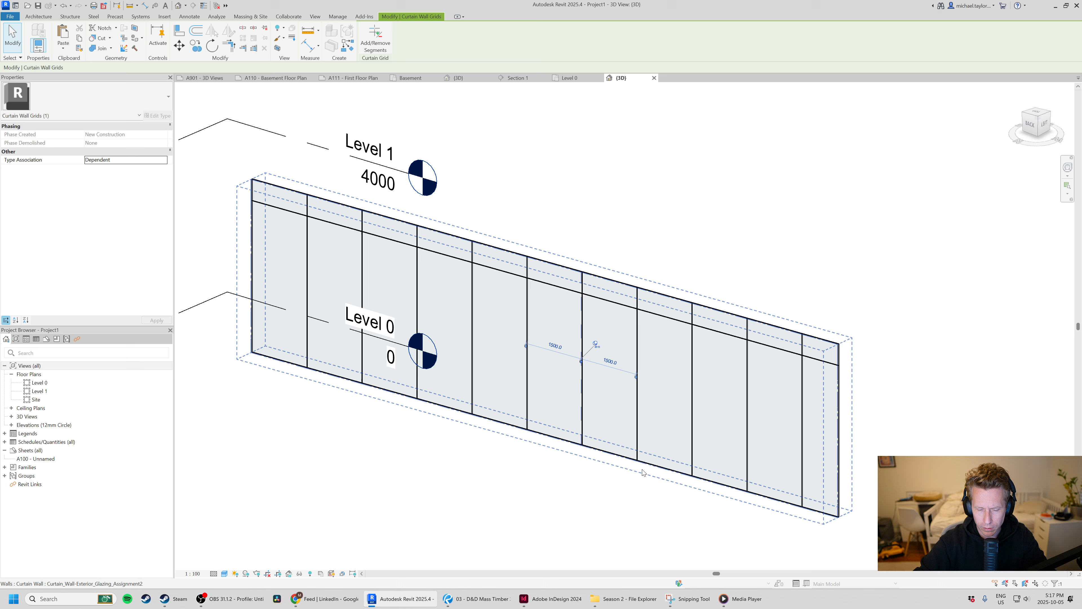
scroll(535, 437, down, 2)
click(391, 399)
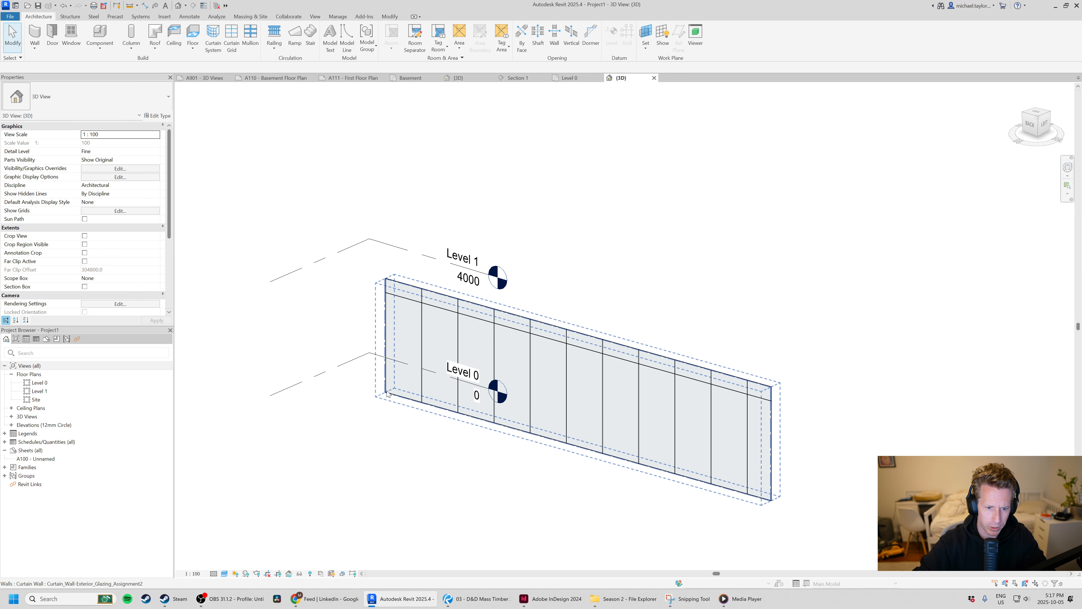
drag(388, 396, 371, 390)
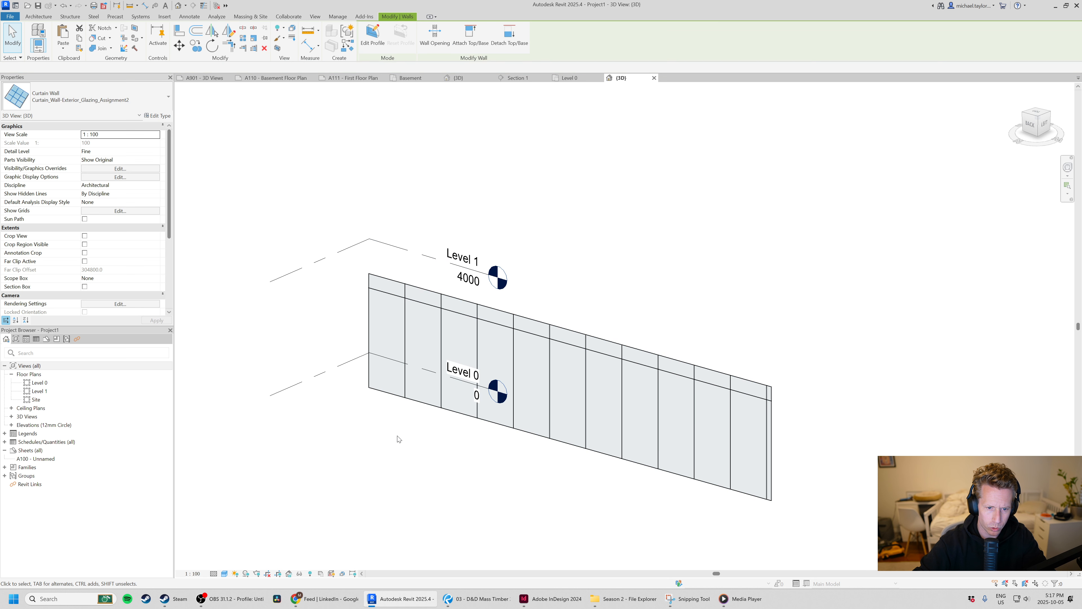
key(Escape)
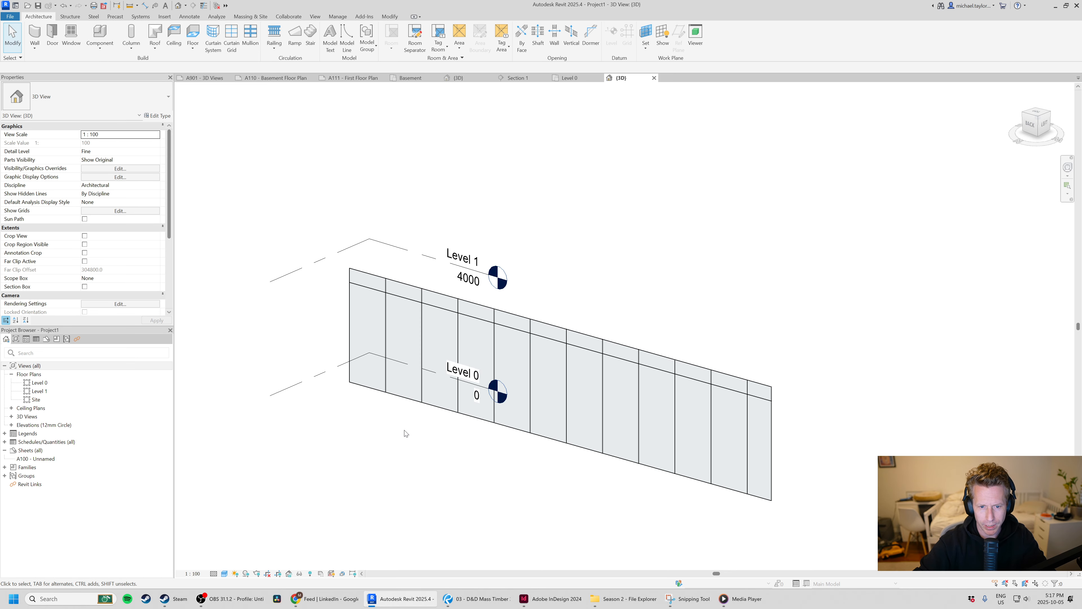
Step: Unpin the second vertical grid line from the curtain wall's near end so it becomes independent of the type
click(422, 329)
scroll(391, 325, up, 3)
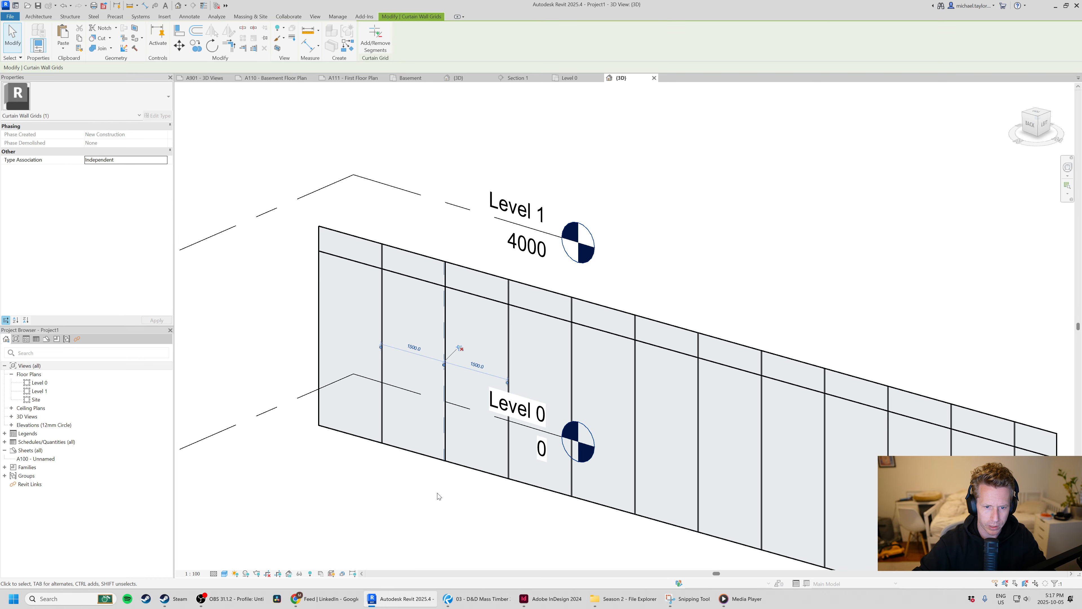
key(Escape)
click(446, 346)
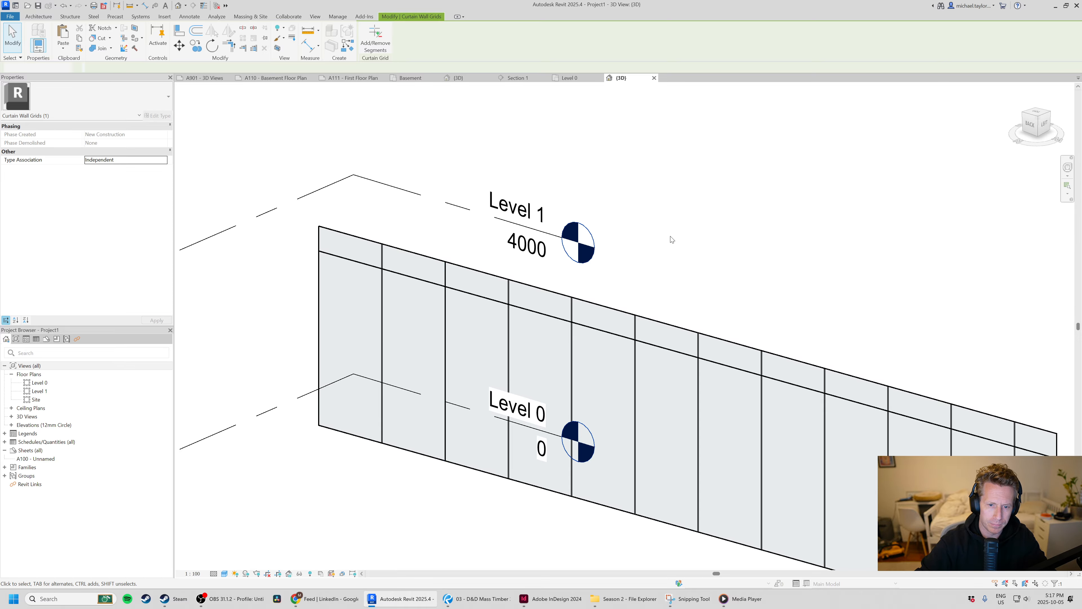
key(Escape)
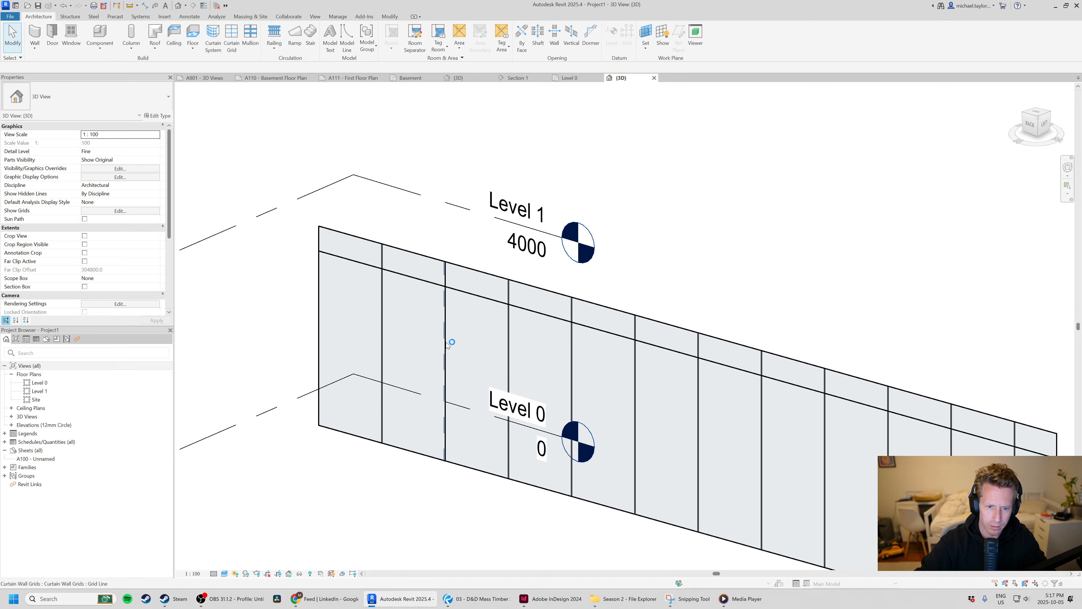
Step: Remove the segment below the horizontal grid line from the unpinned vertical grid line
click(445, 346)
click(386, 50)
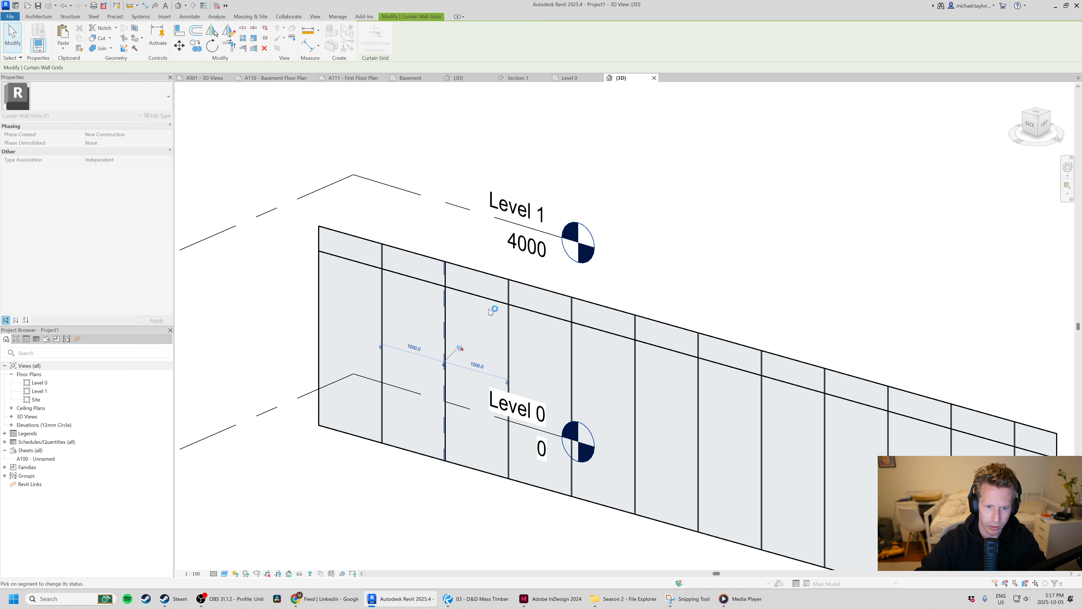
click(445, 332)
key(Escape)
key(Escape)
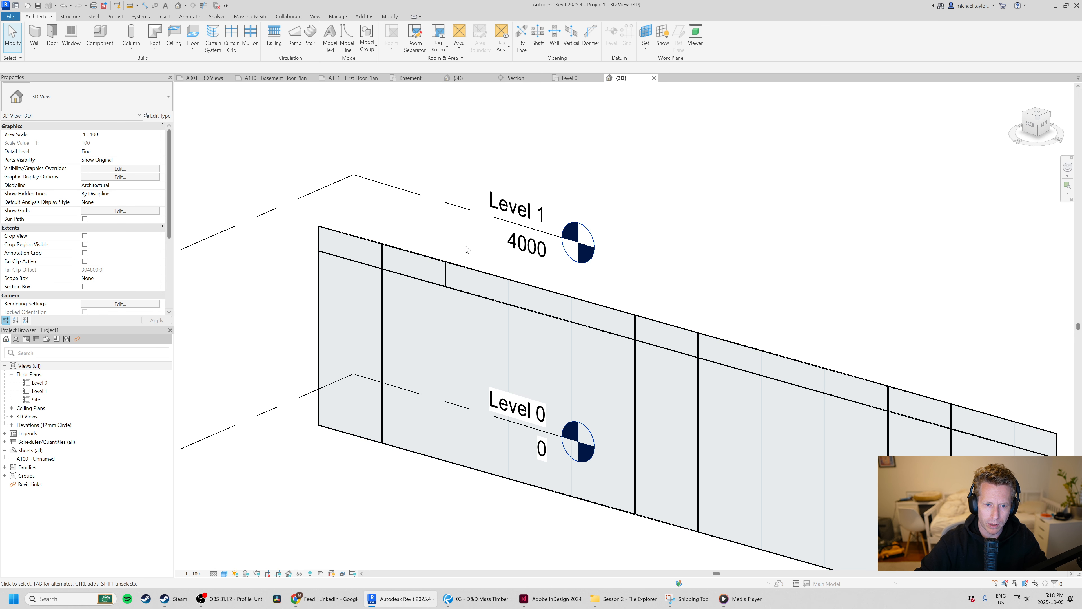
Step: Try to remove the remaining upper segment of the unpinned vertical grid line as well, and dismiss the warning
click(445, 281)
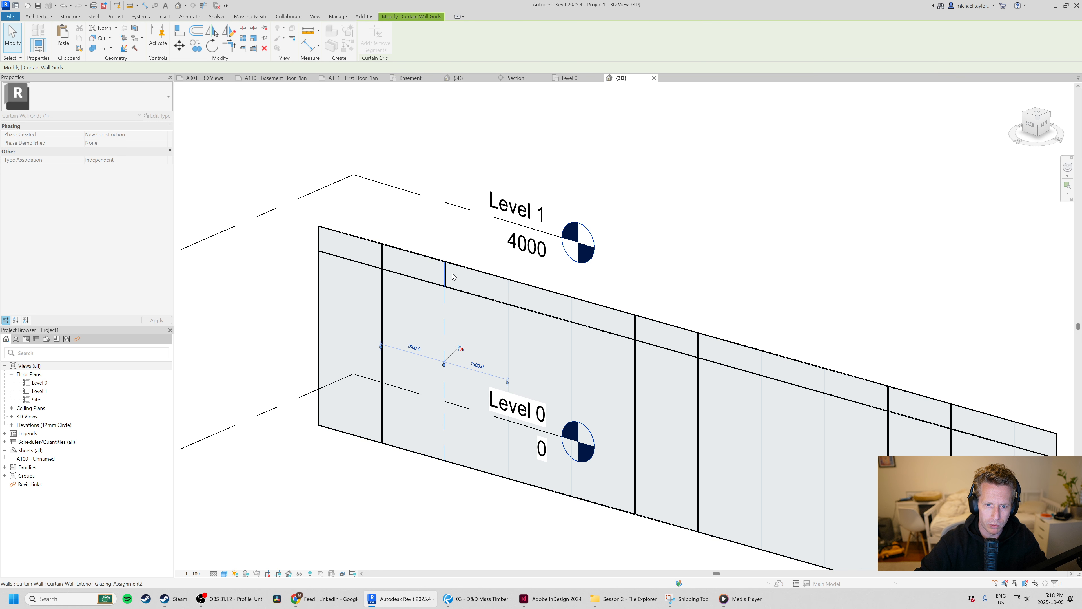
click(446, 275)
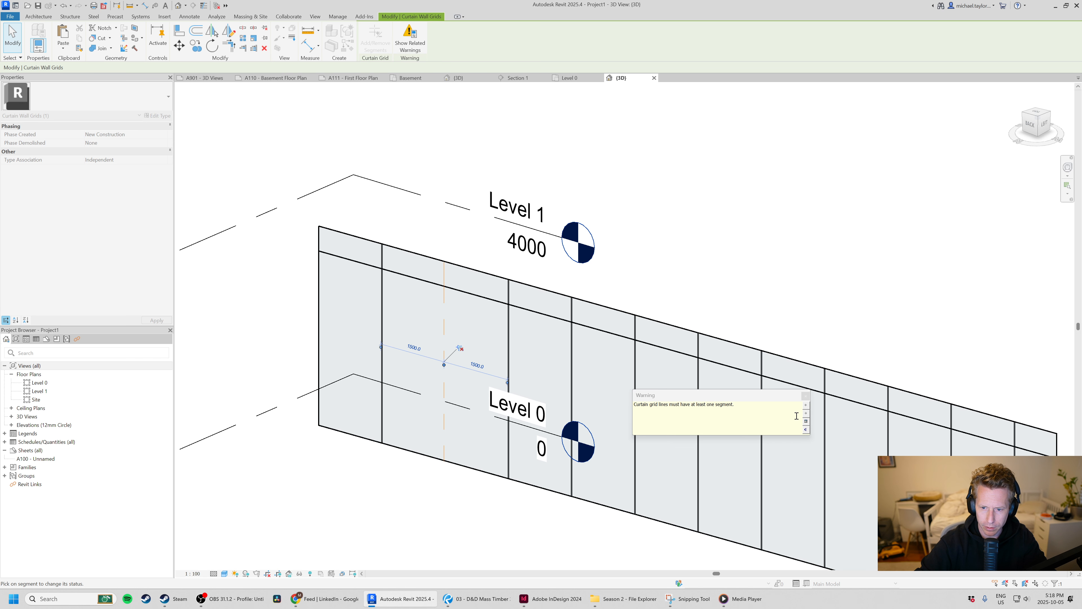
click(806, 396)
key(Escape)
scroll(391, 290, down, 5)
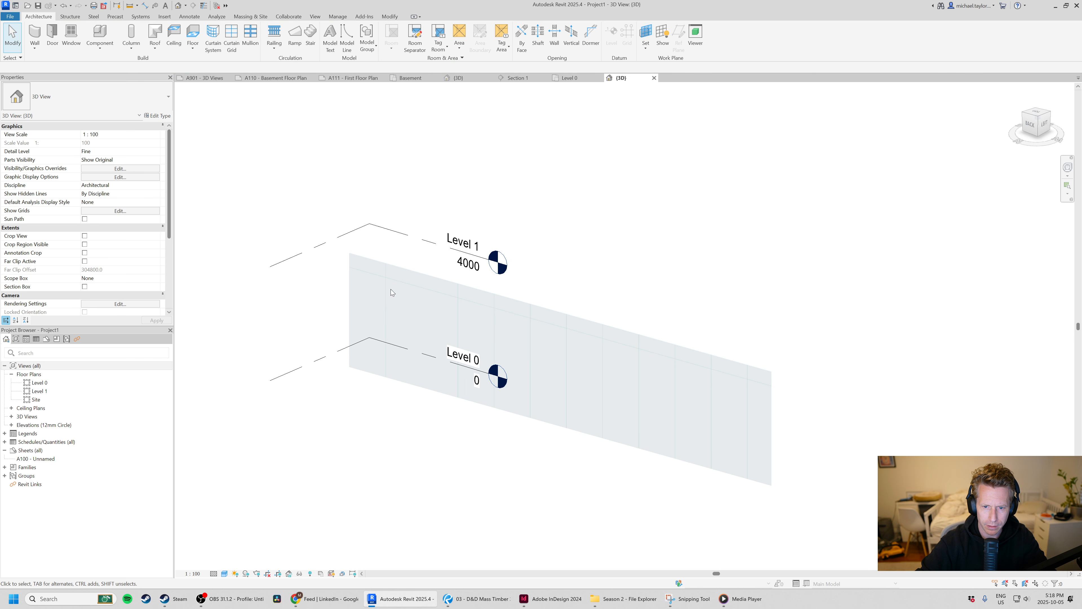
Step: Add the lower segment back to the empty unpinned vertical grid line near the wall's start
scroll(446, 319, up, 2)
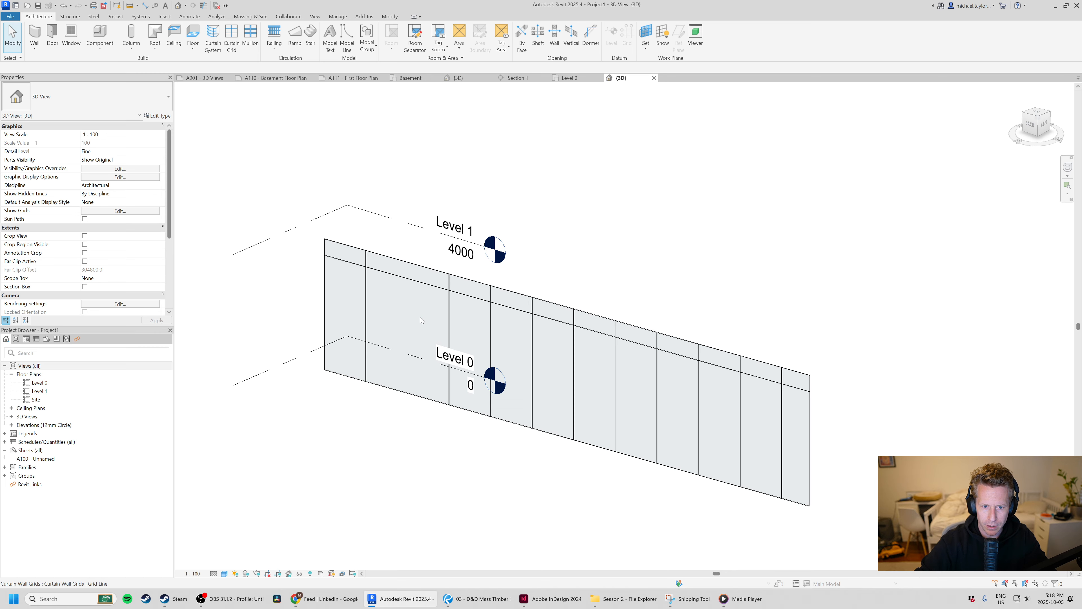
scroll(397, 307, up, 1)
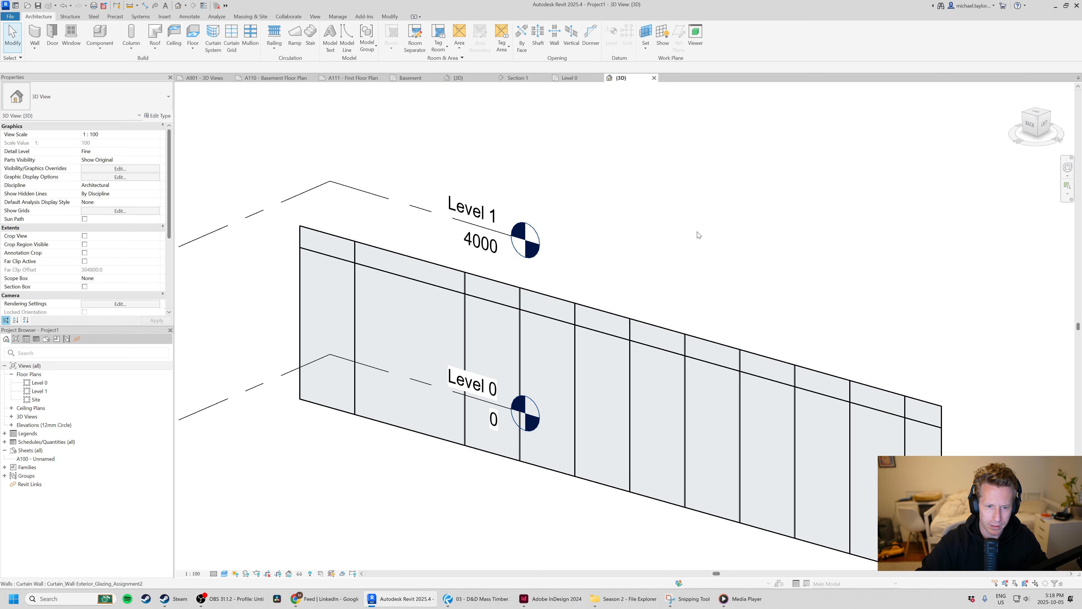
click(409, 306)
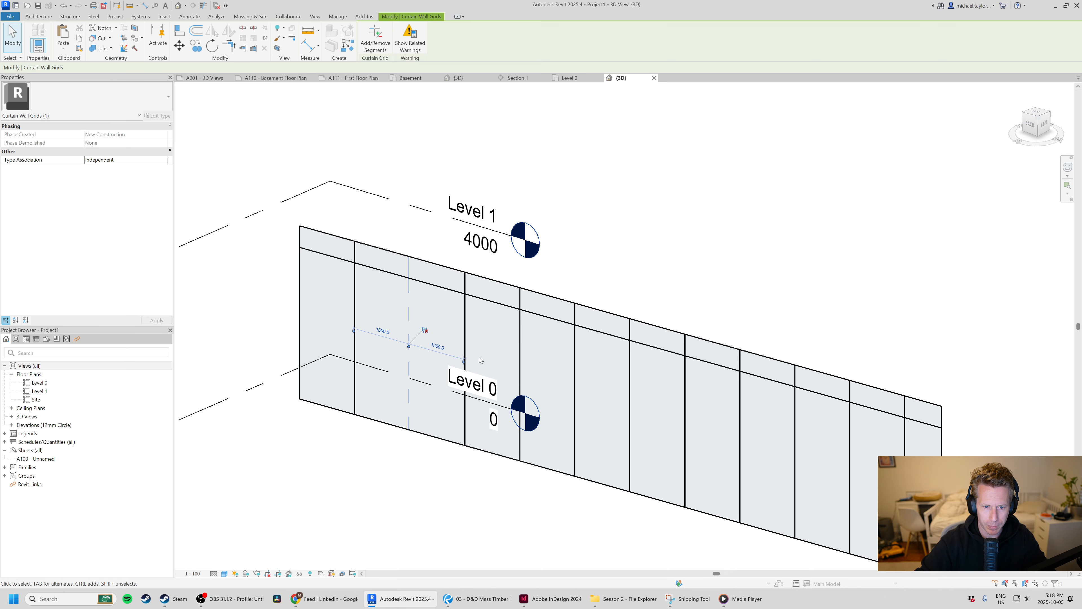
click(684, 252)
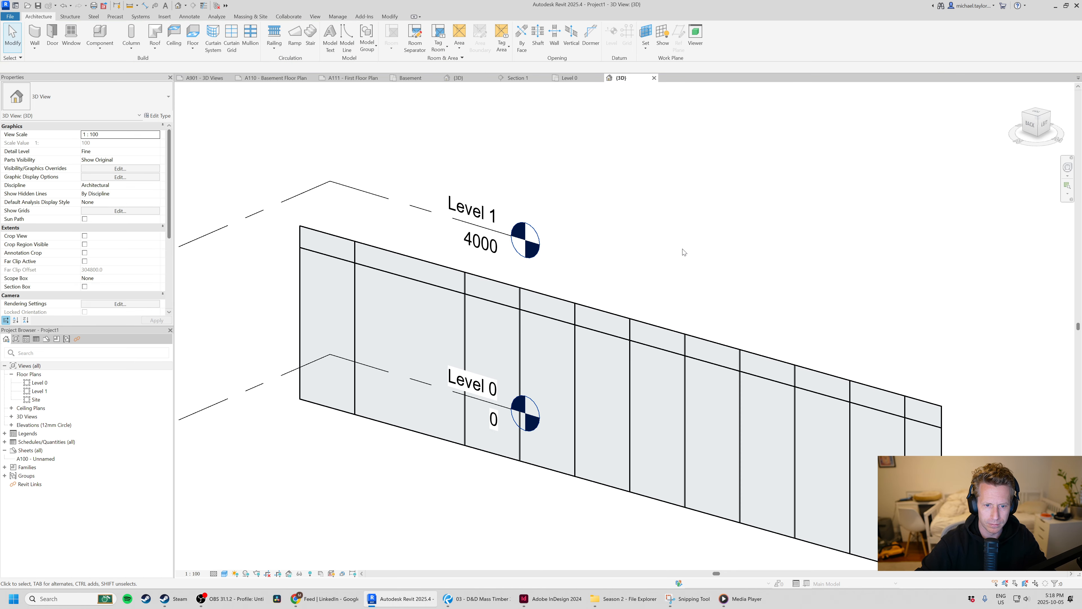
click(409, 328)
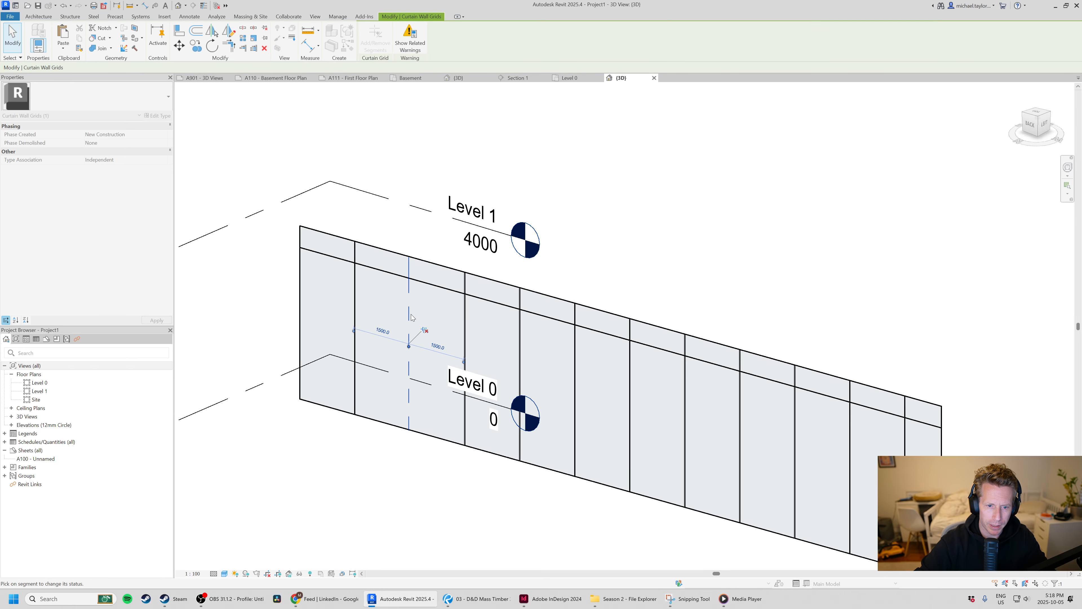
key(Escape)
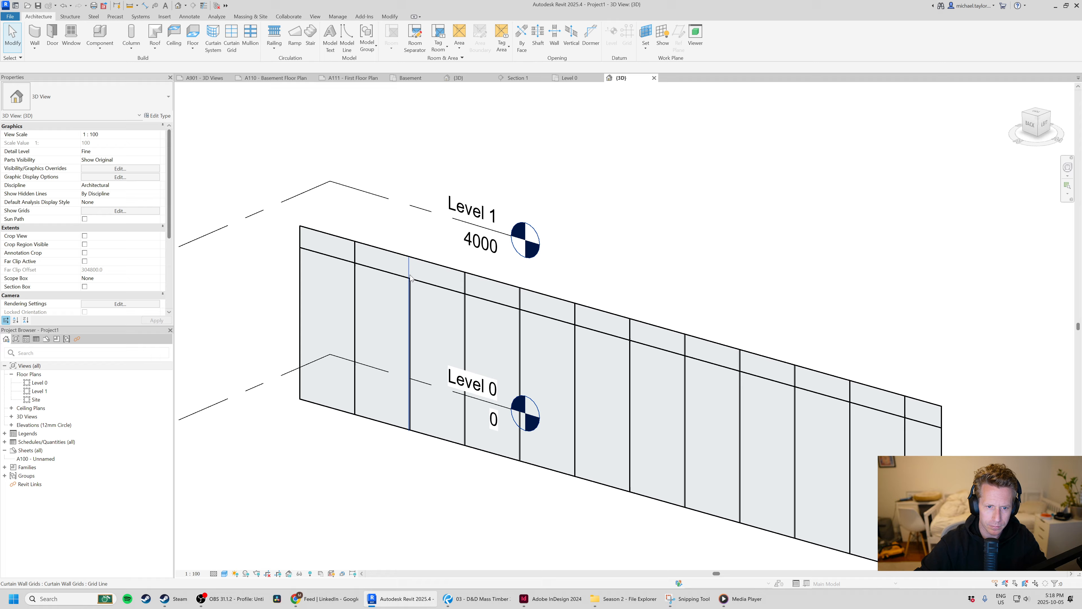
Step: Add the upper segment back to the unpinned vertical grid line so it spans the wall's full height
click(410, 277)
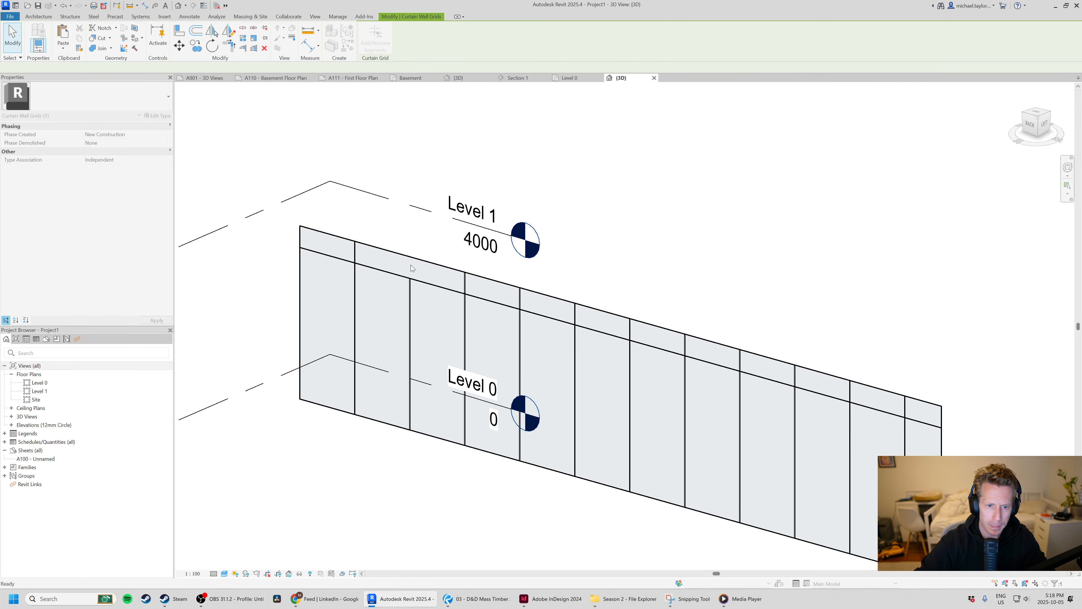
scroll(409, 268, up, 3)
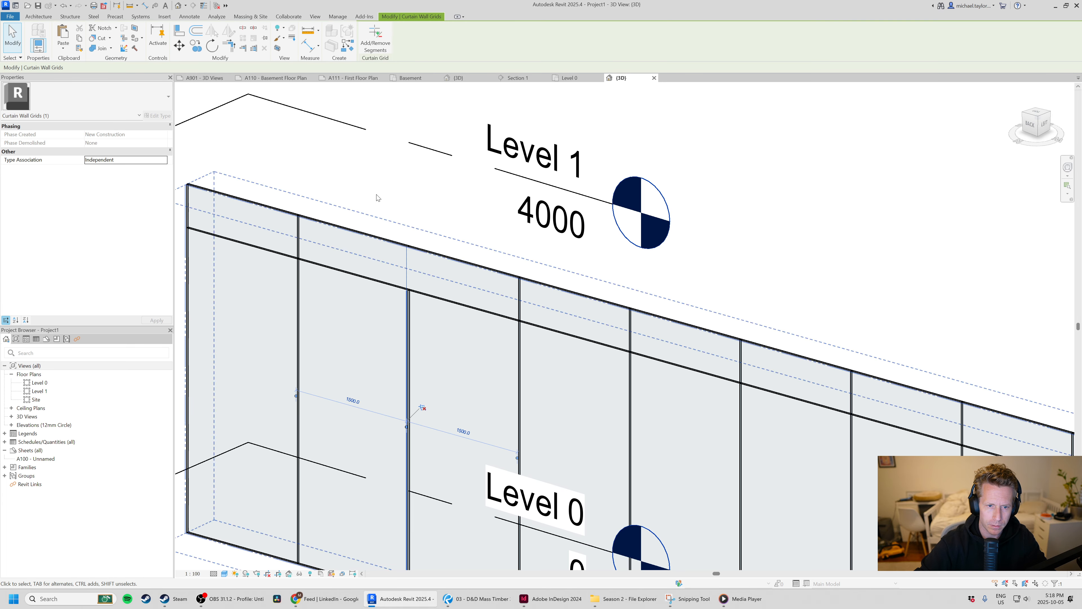
click(375, 42)
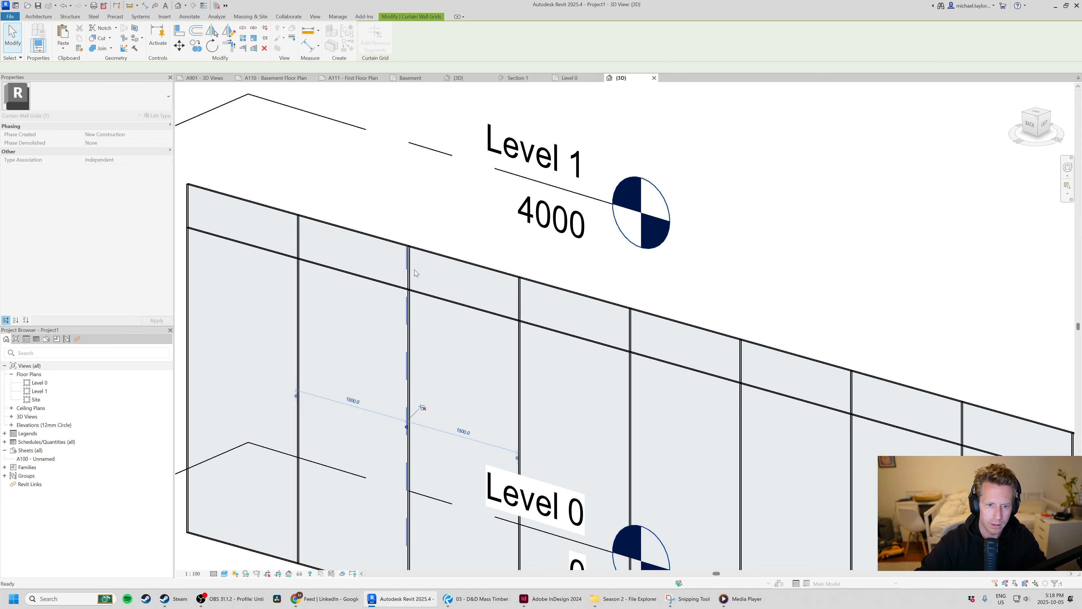
key(Escape)
key(Escape)
scroll(364, 240, down, 5)
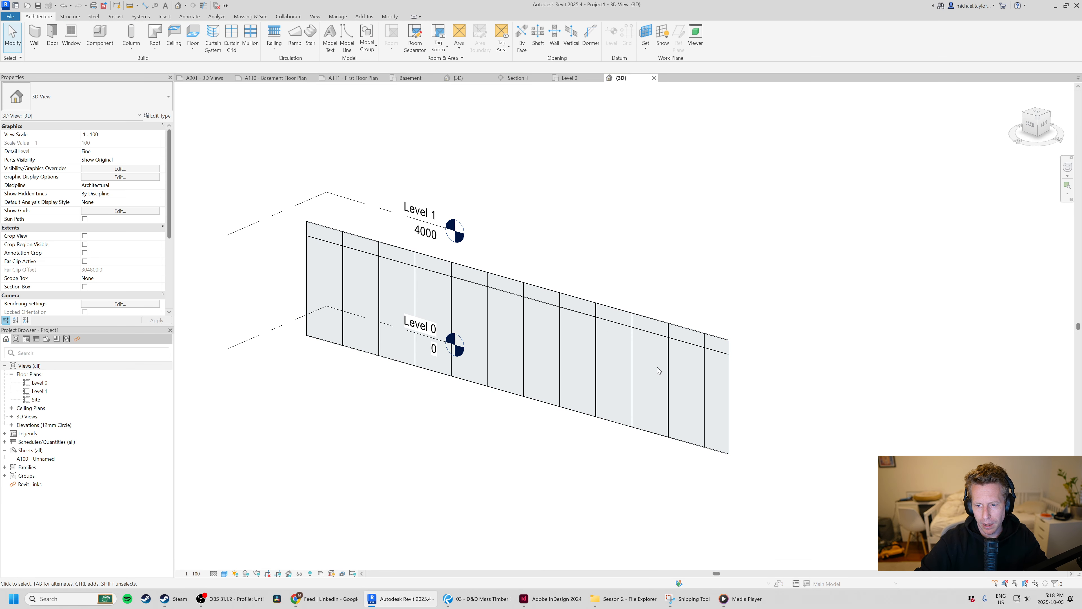
Step: Check the spacing and type association of a pinned vertical grid line in the far half of the curtain wall
click(668, 375)
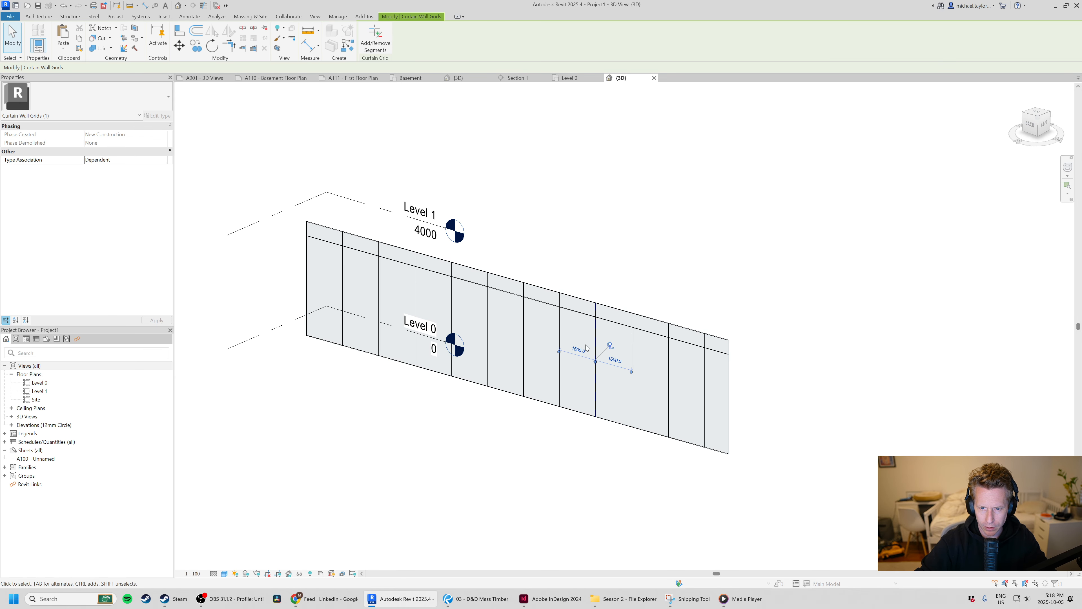
key(Escape)
scroll(492, 268, up, 2)
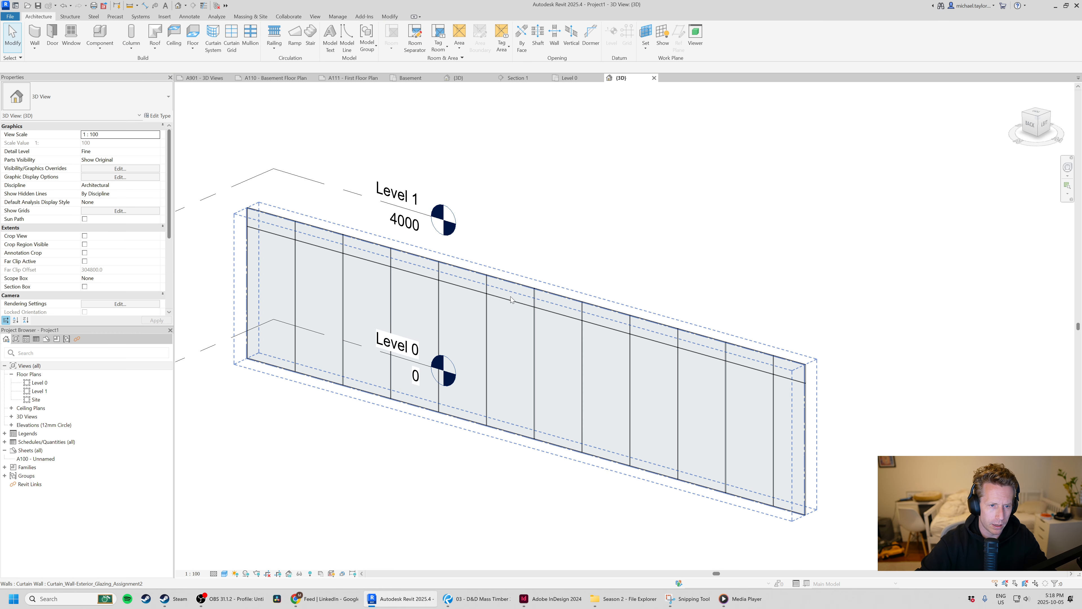
scroll(636, 354, down, 2)
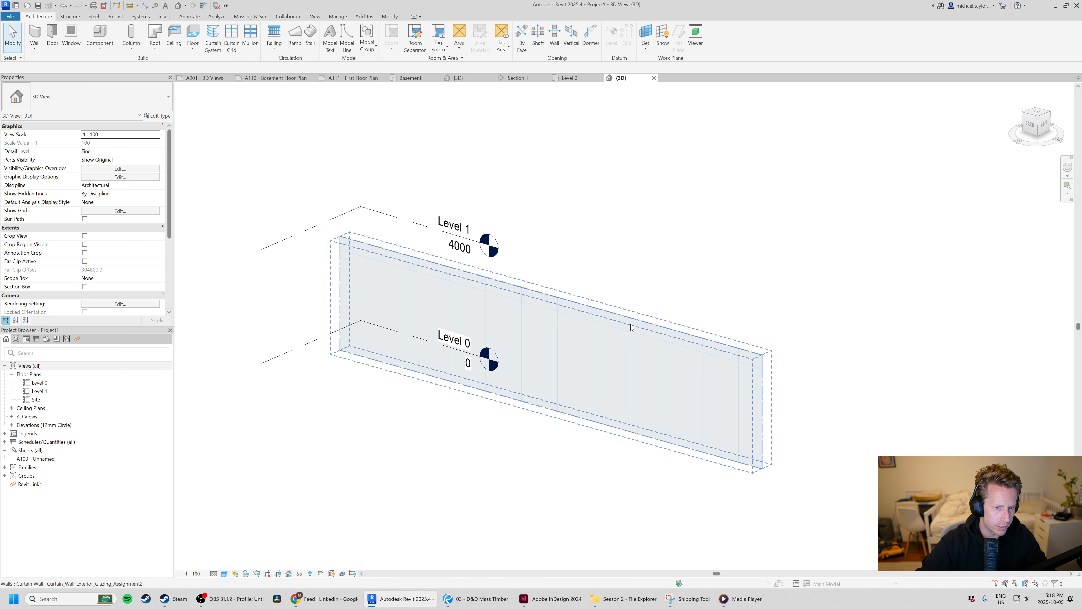
Step: Shorten the curtain wall from its far end to about 9600 mm
click(157, 116)
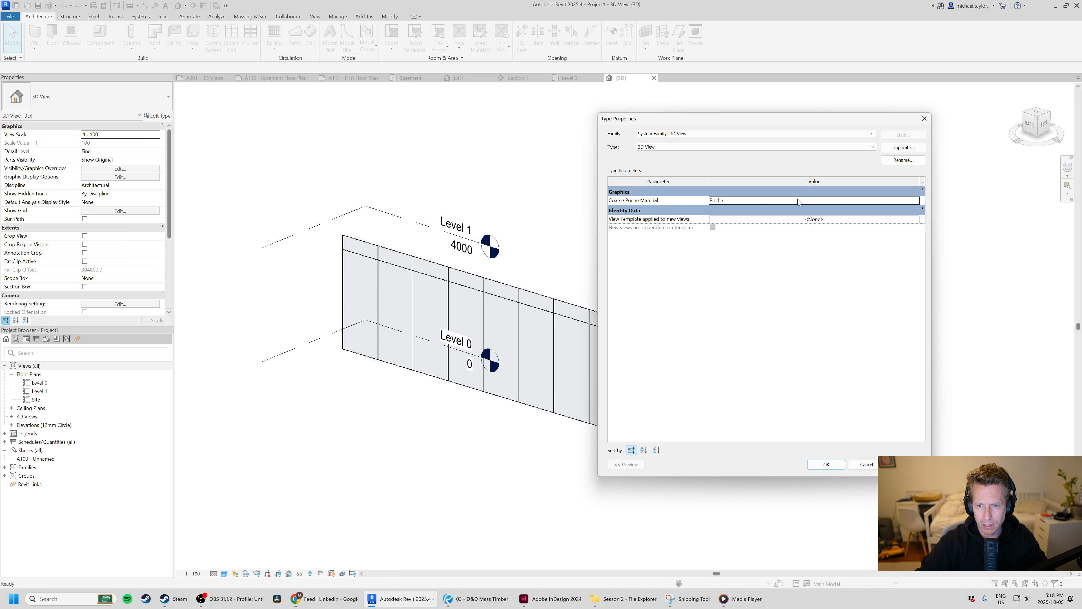
key(Escape)
click(723, 397)
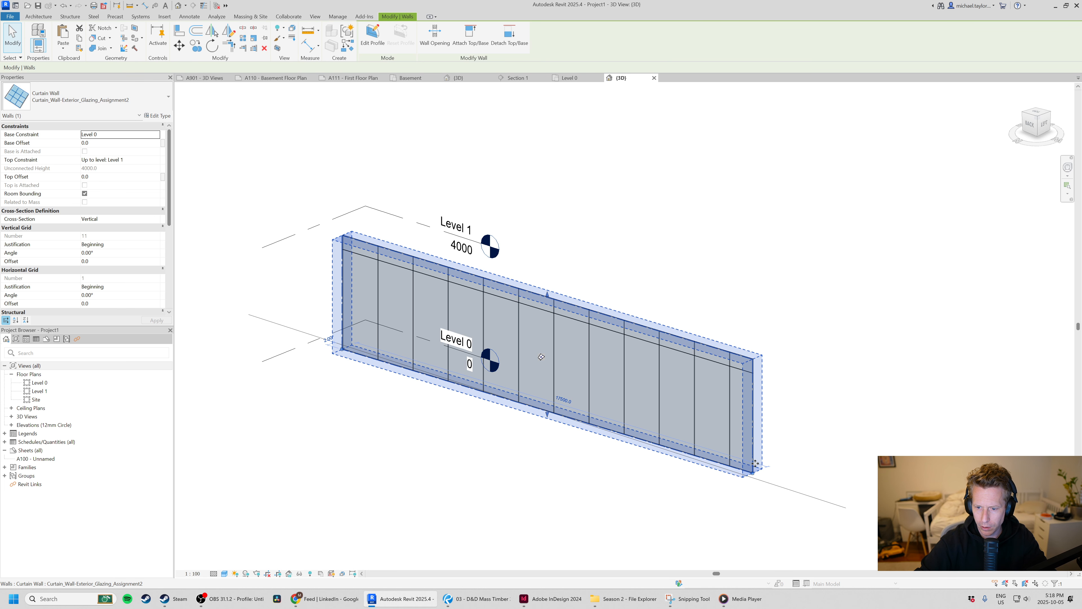
drag(756, 464, 569, 421)
Step: Set the vertical grid spacing of the Curtain_Wall-Exterior_Glazing_Assignment2 type to 1200 mm
click(170, 116)
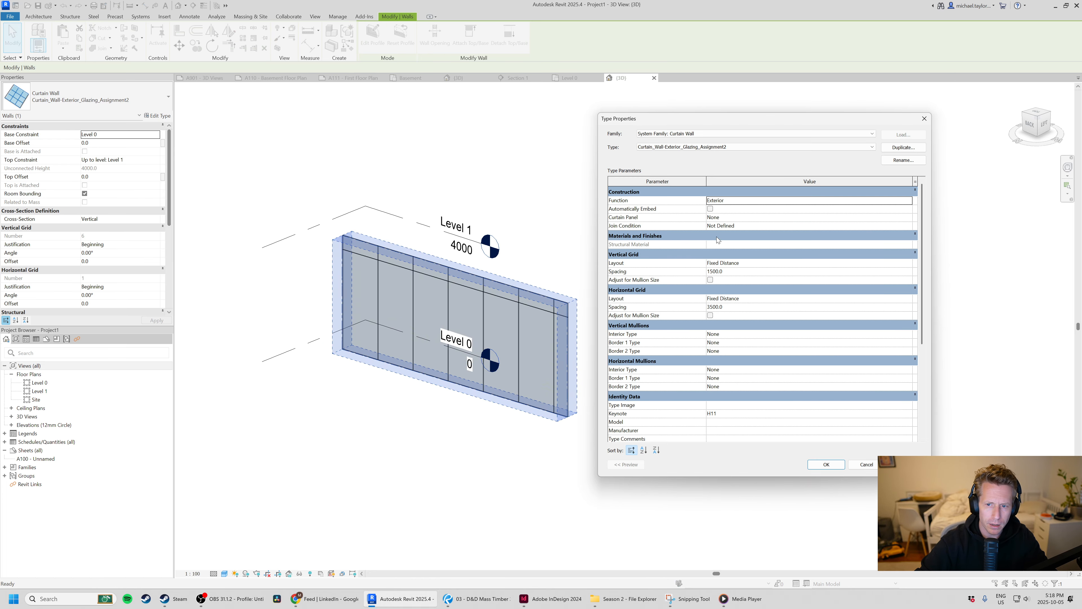
click(736, 272)
text(12)
key(Tab)
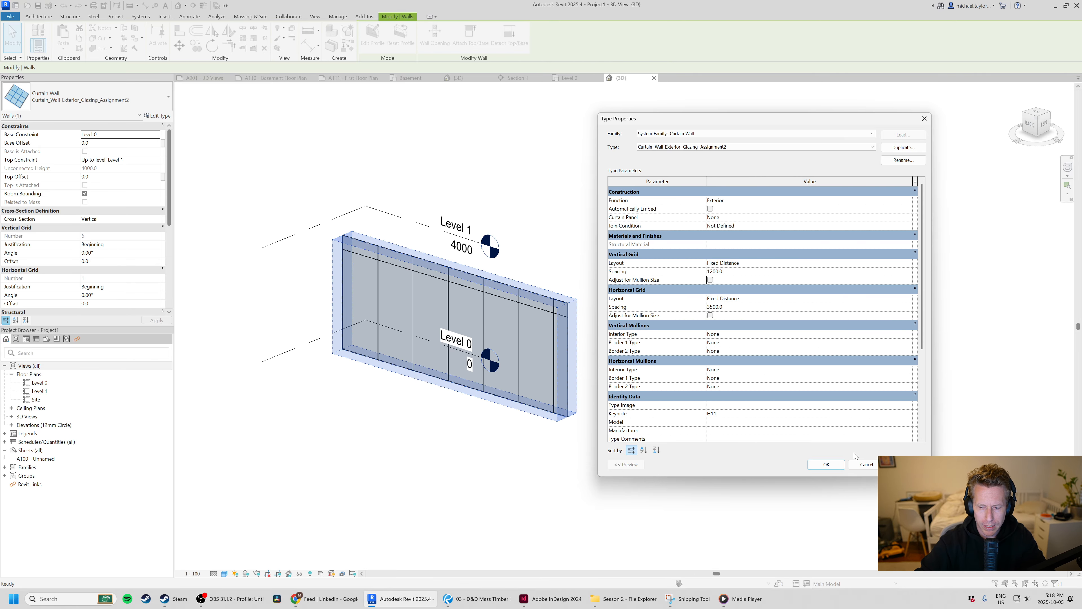
click(826, 464)
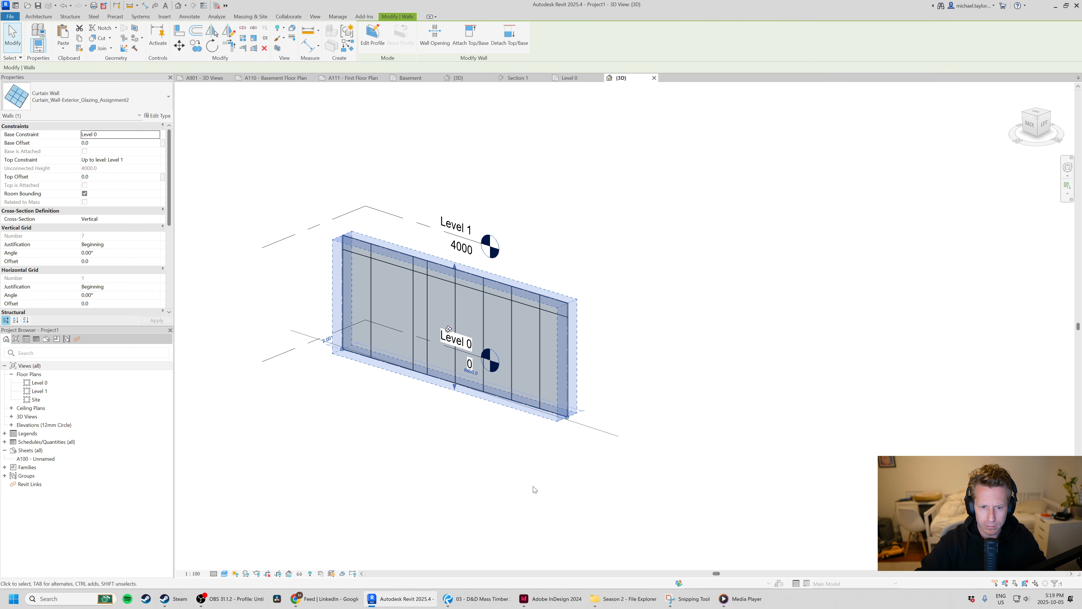
click(540, 486)
Step: Move the unpinned vertical grid line to 1200 mm from the next grid line toward the wall's far end
scroll(415, 346, up, 4)
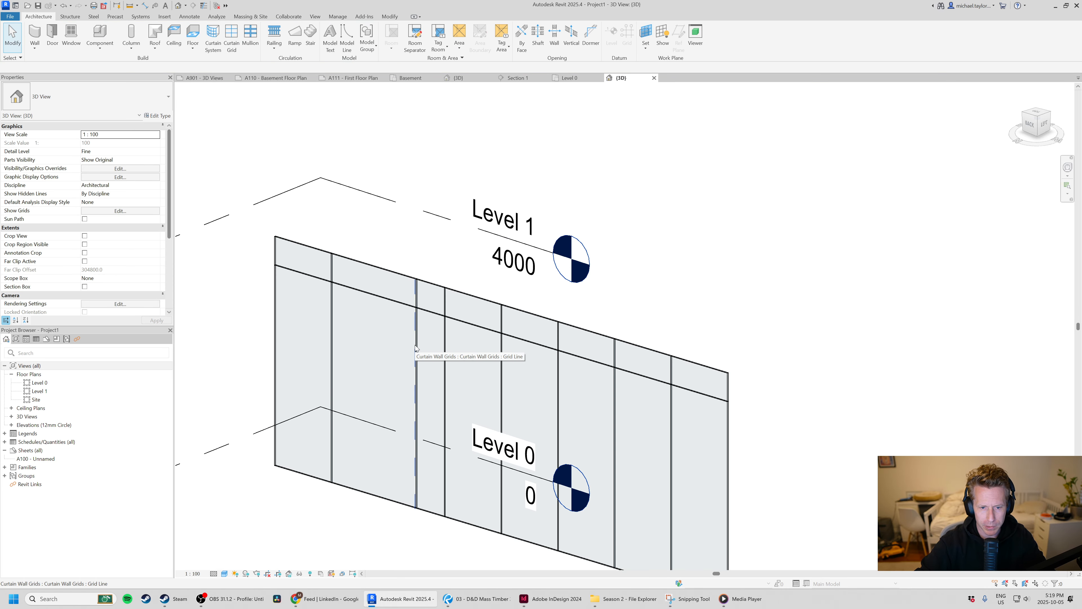
click(415, 345)
scroll(426, 379, up, 3)
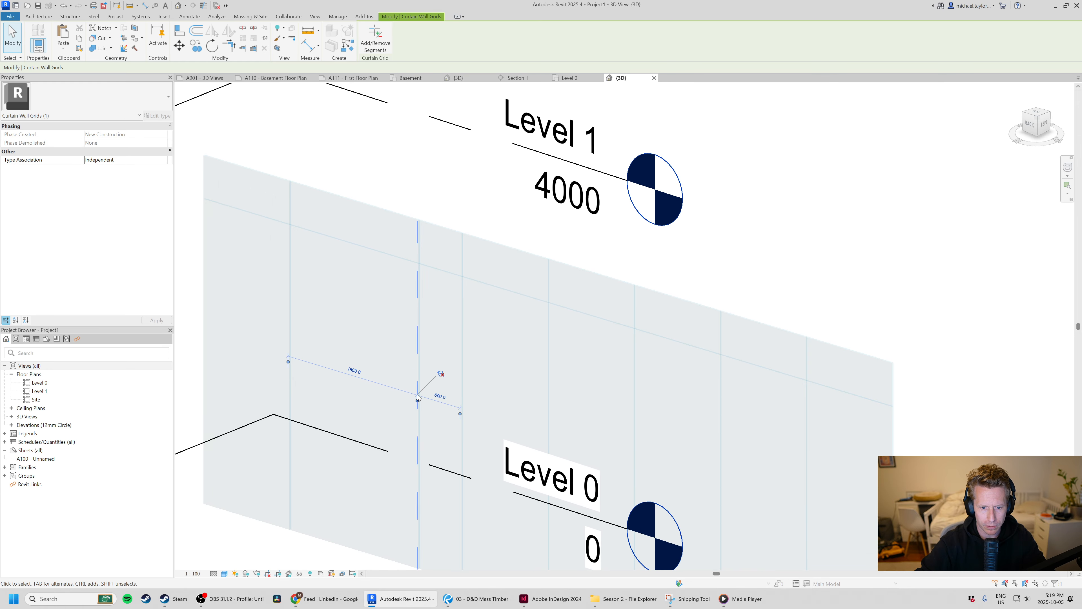
click(440, 396)
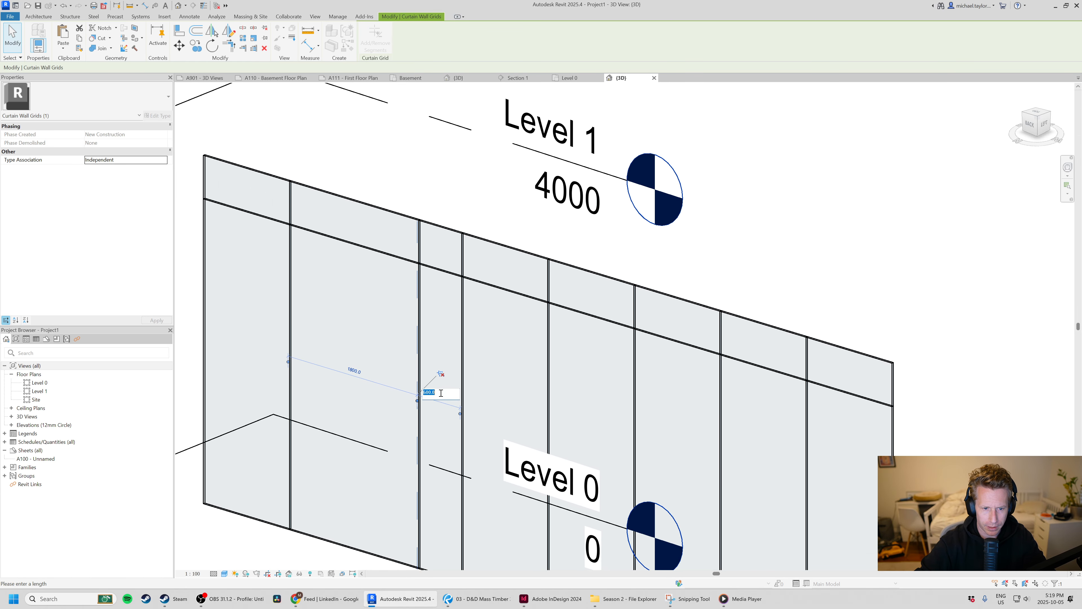
text(1200)
key(Return)
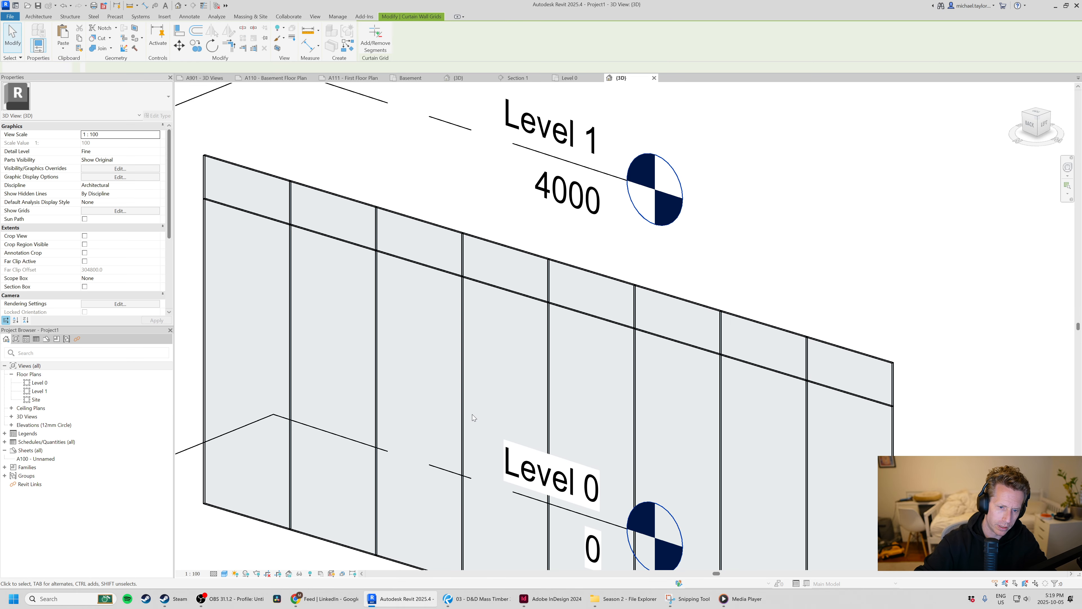
scroll(405, 346, down, 3)
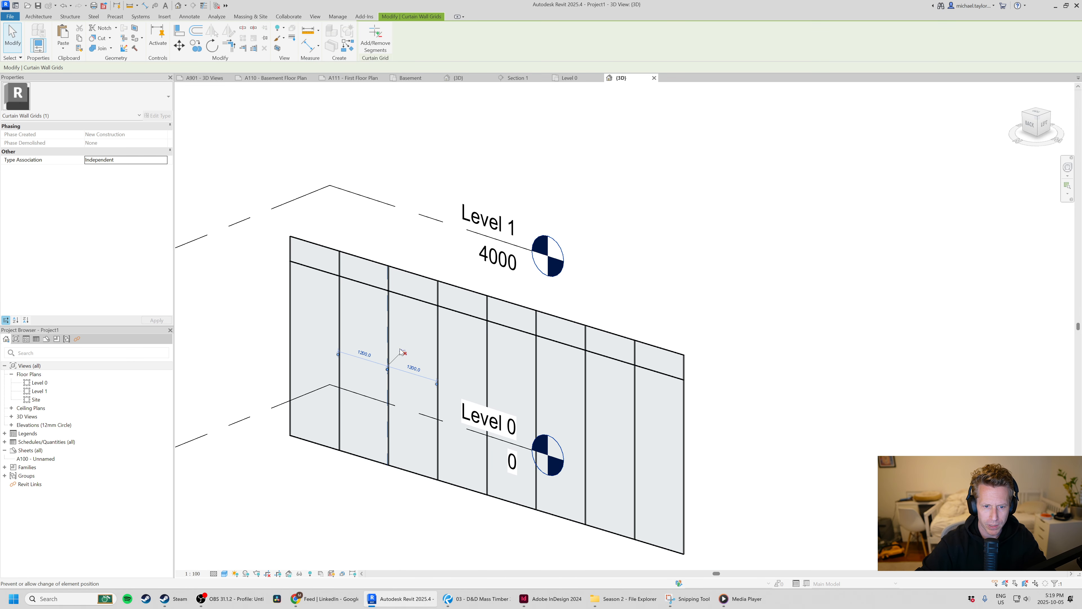
Step: Check the spacing and type association of several pinned vertical grid lines and of the horizontal grid line
click(747, 241)
click(439, 382)
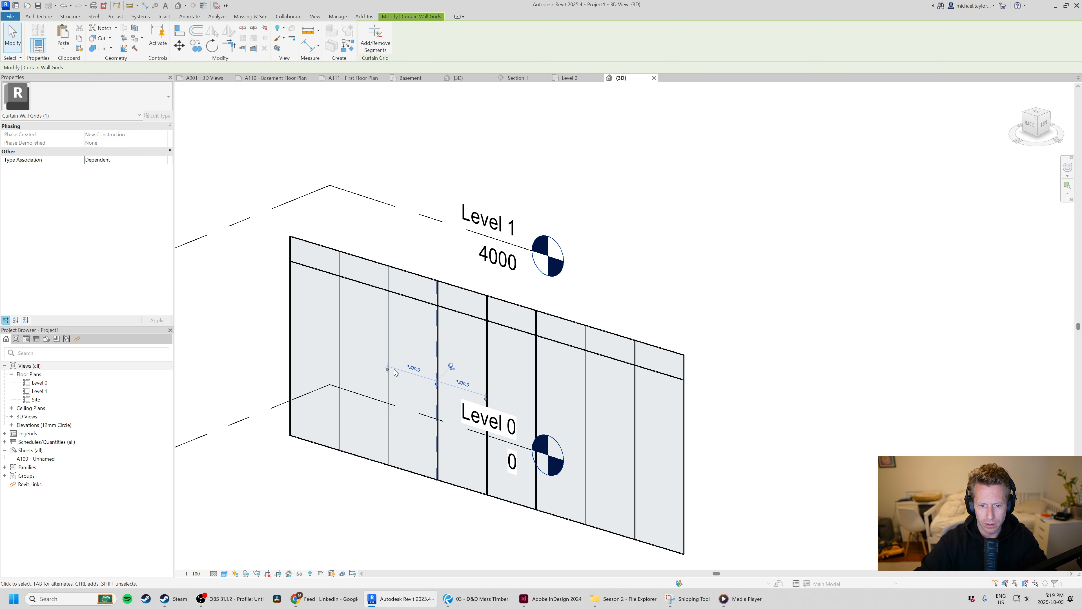
click(536, 412)
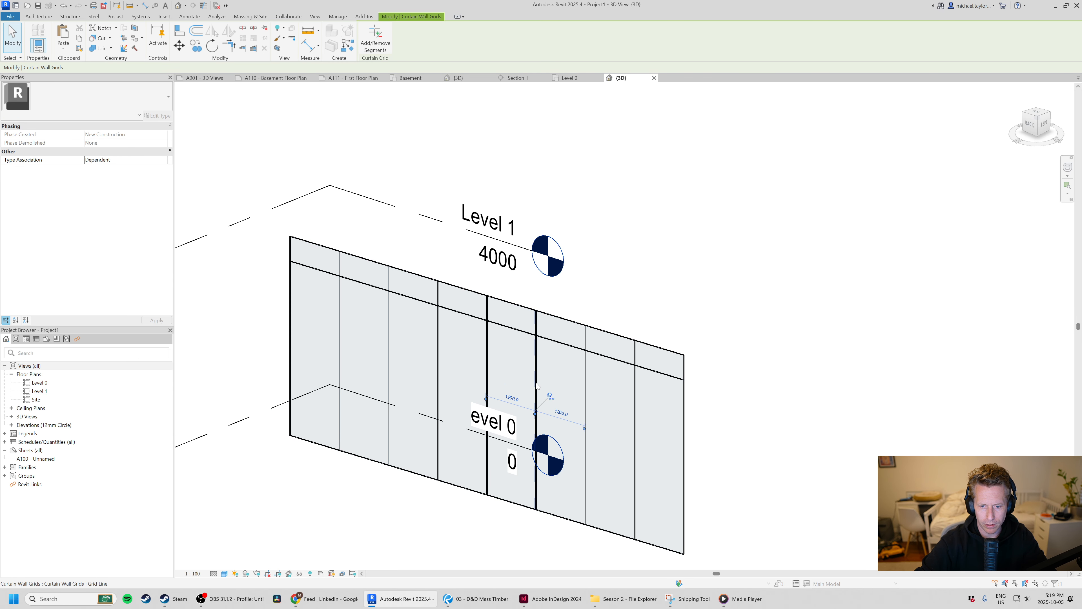
click(668, 373)
scroll(439, 354, up, 3)
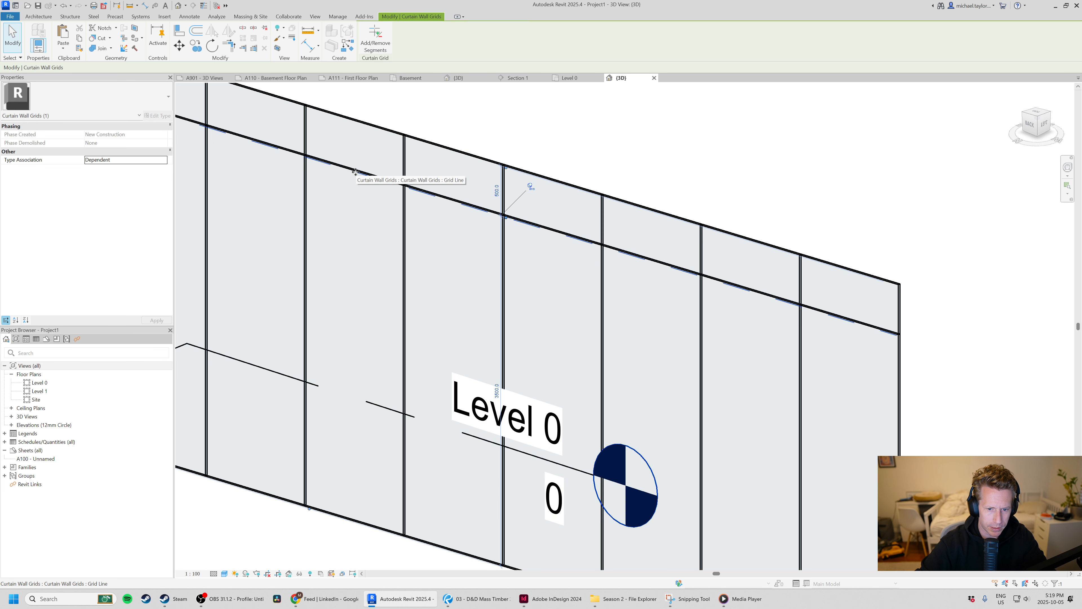
scroll(381, 221, down, 5)
shift+middle_drag(380, 351, 467, 344)
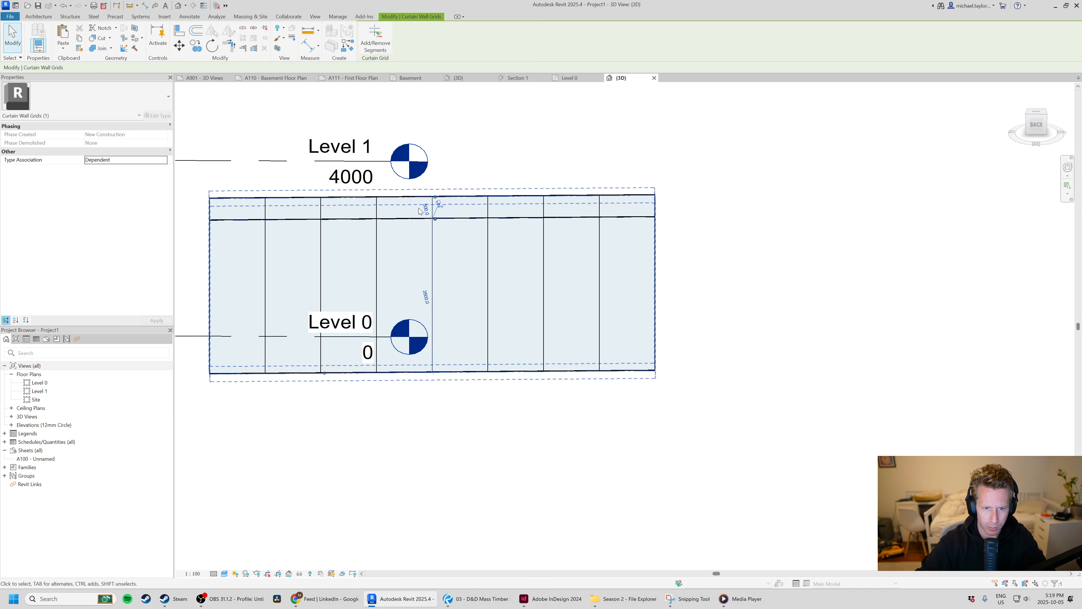
scroll(415, 204, up, 2)
click(515, 162)
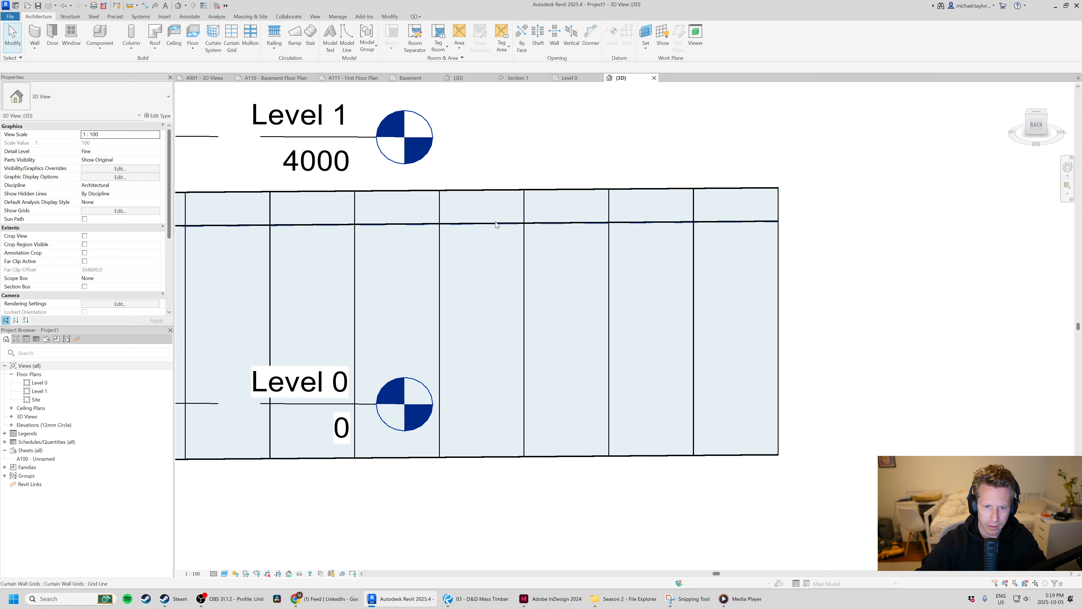
click(523, 249)
scroll(524, 239, down, 2)
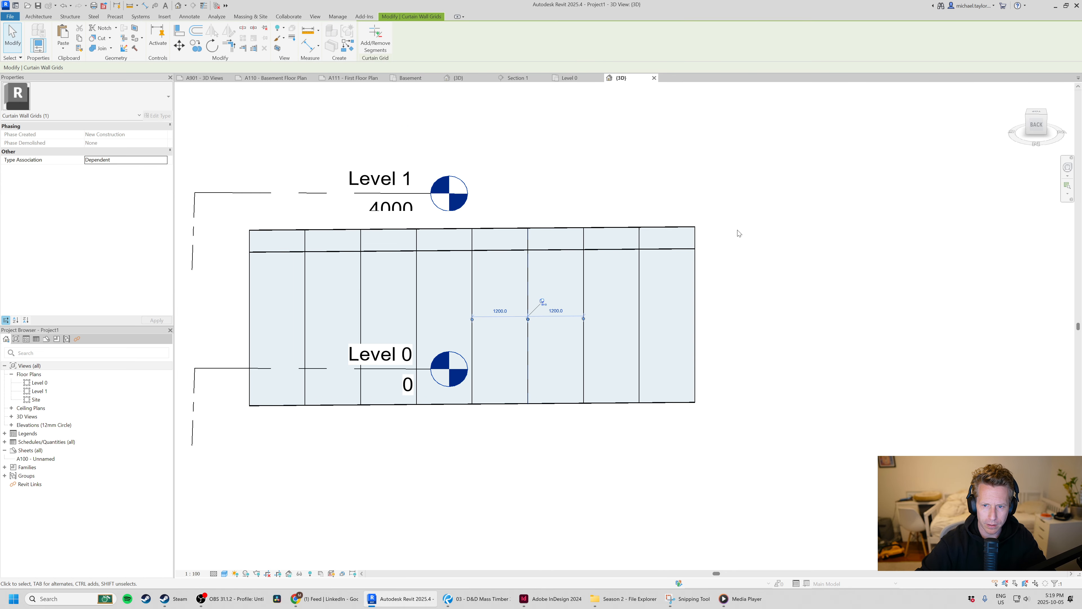
Step: Raise the top of the curtain wall well above Level 1, to a height of about 9150 mm
click(681, 227)
drag(478, 228, 478, 135)
scroll(643, 334, down, 2)
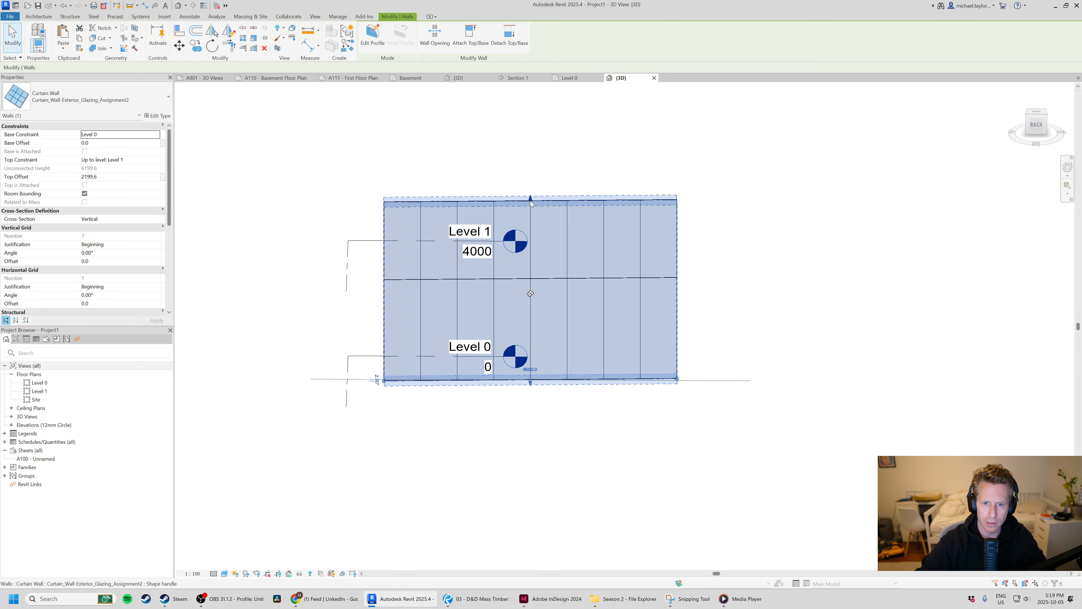
drag(530, 198, 530, 114)
click(686, 322)
shift+middle_drag(687, 322, 377, 320)
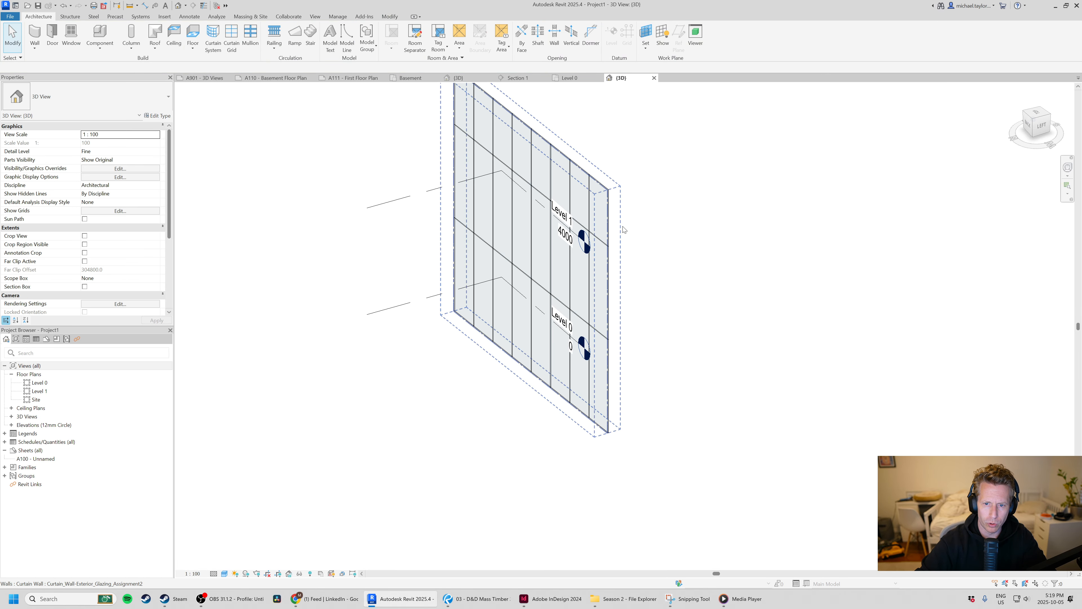
Step: Check the spacing and type association of the upper horizontal grid line and of vertical grid lines on the heightened wall
click(531, 203)
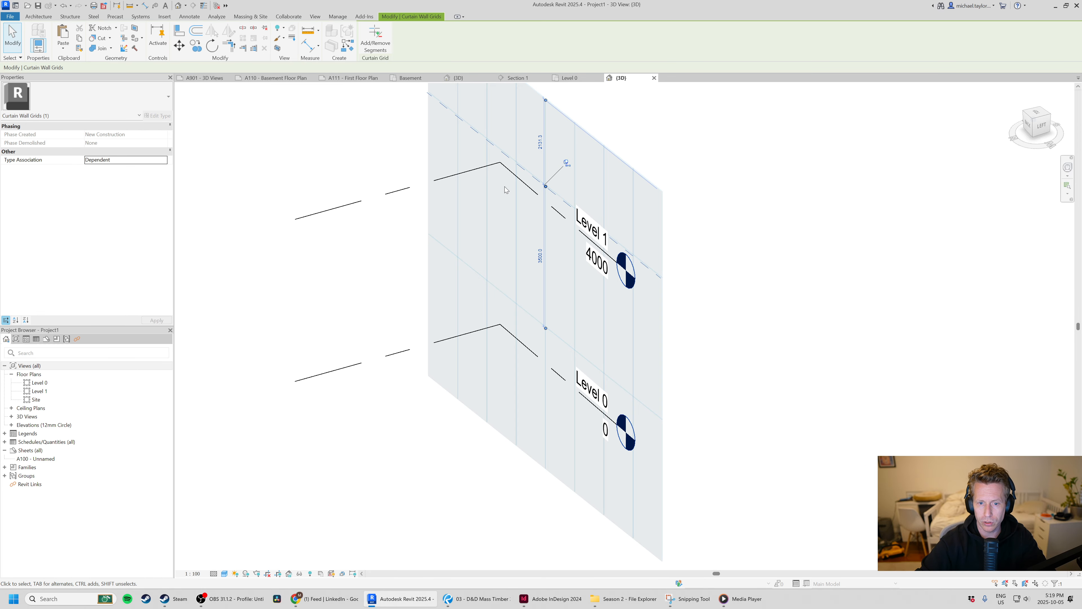
scroll(506, 190, up, 2)
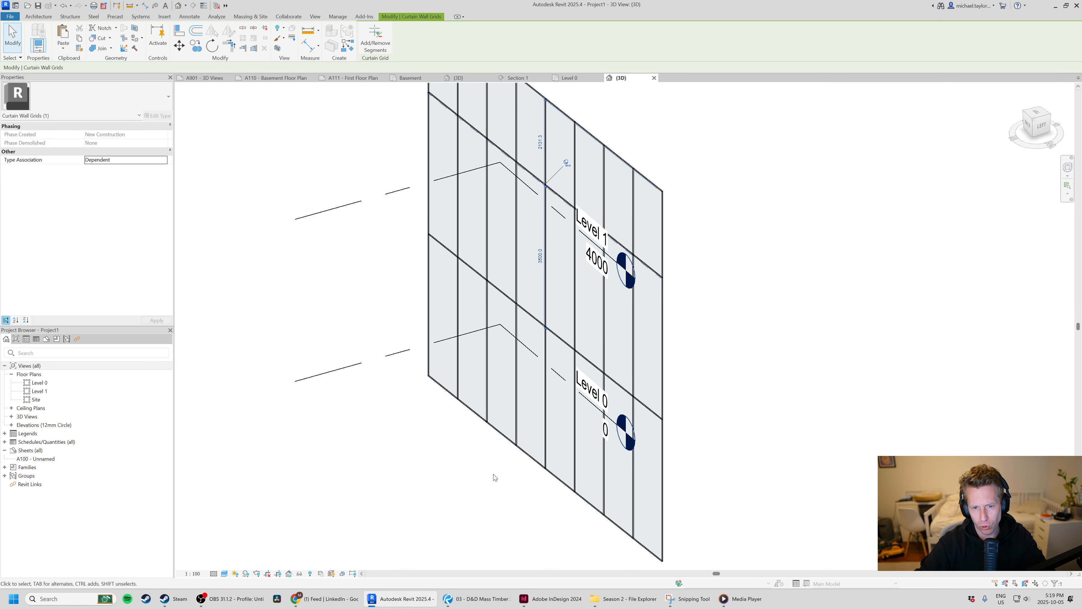
shift+middle_drag(495, 476, 567, 321)
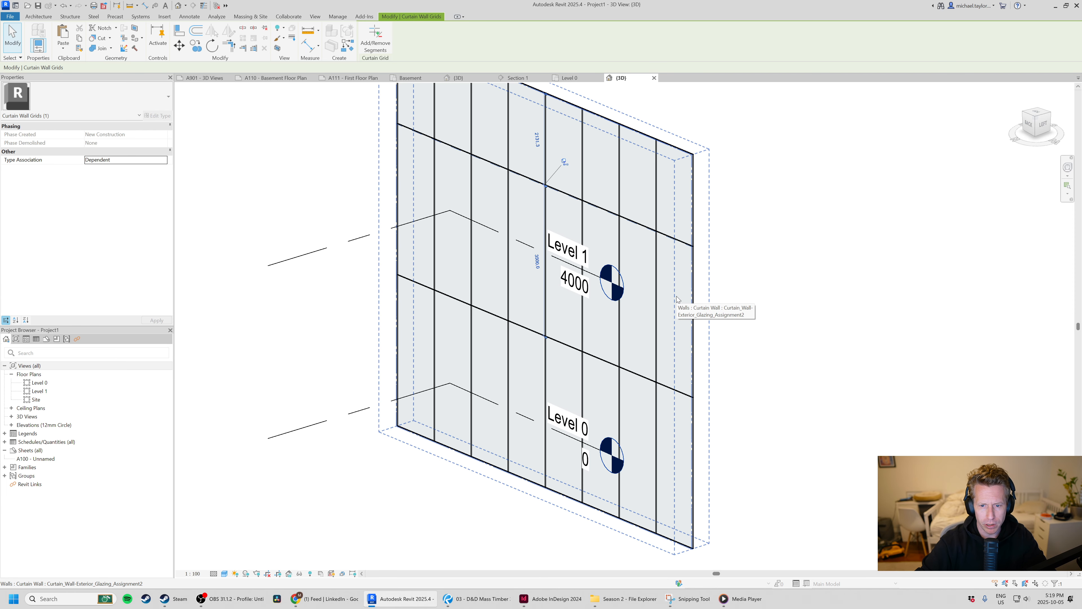
shift+middle_drag(677, 298, 653, 309)
scroll(527, 406, down, 2)
shift+middle_drag(511, 344, 533, 333)
scroll(598, 303, up, 2)
click(727, 276)
click(596, 256)
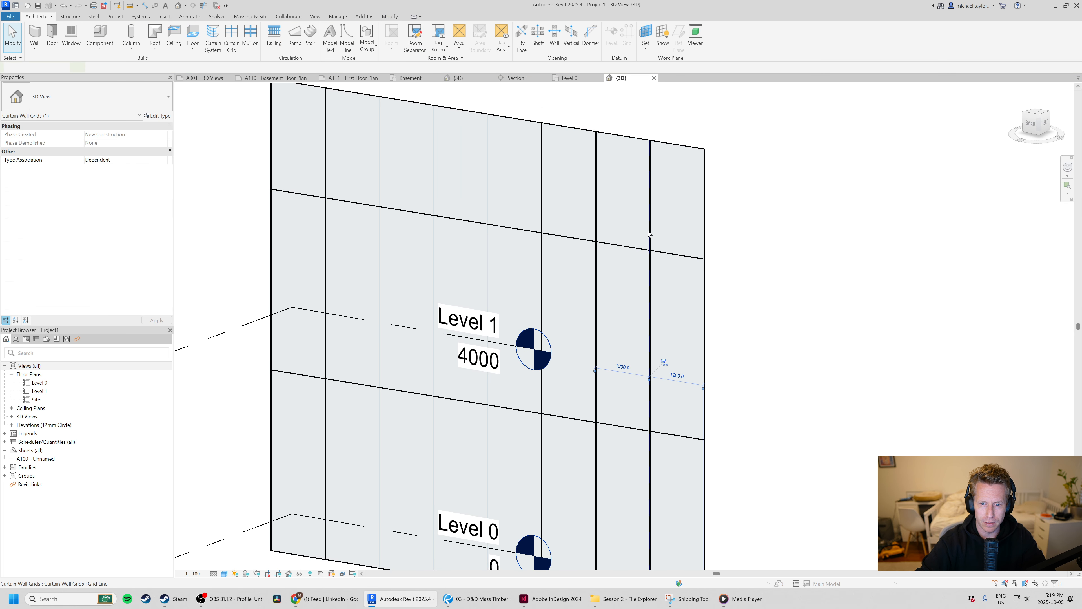
click(543, 222)
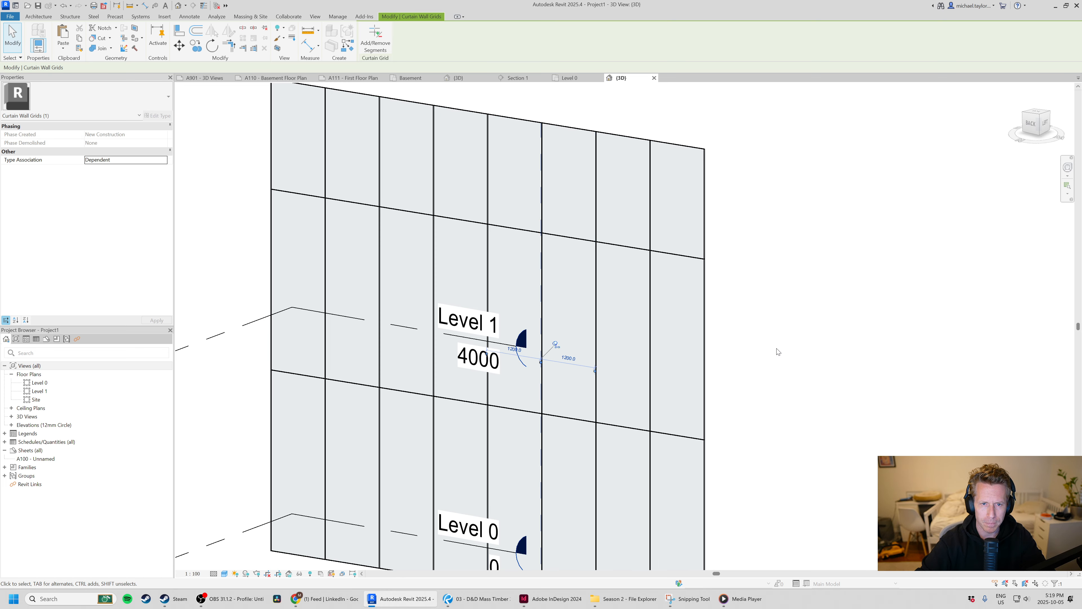
Step: Remove the upper two segments of the second vertical grid line from the curtain wall's right end
click(597, 273)
click(374, 45)
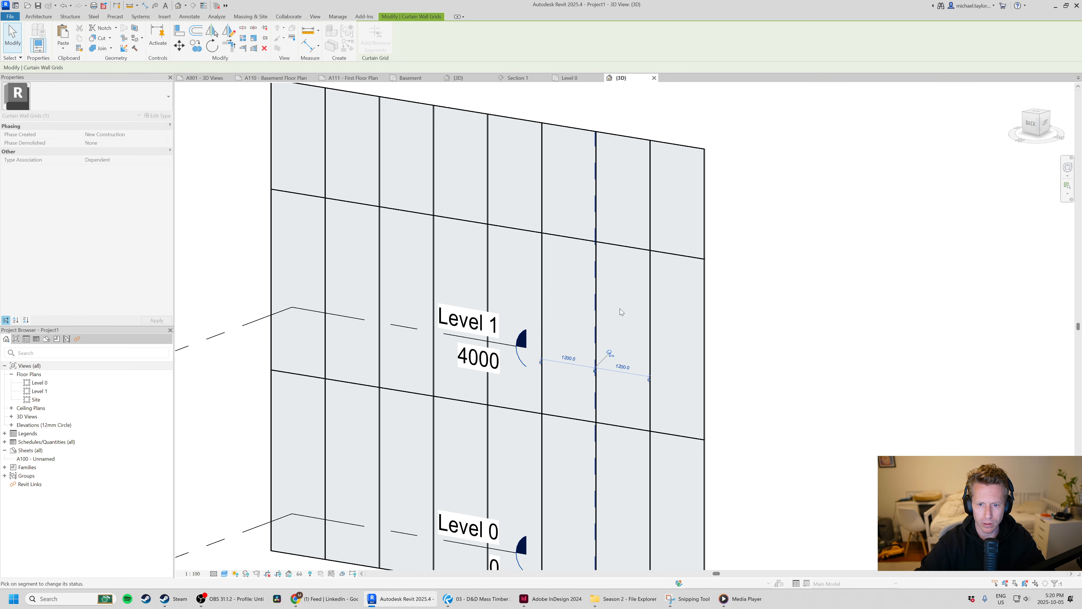
click(592, 314)
click(596, 209)
key(Escape)
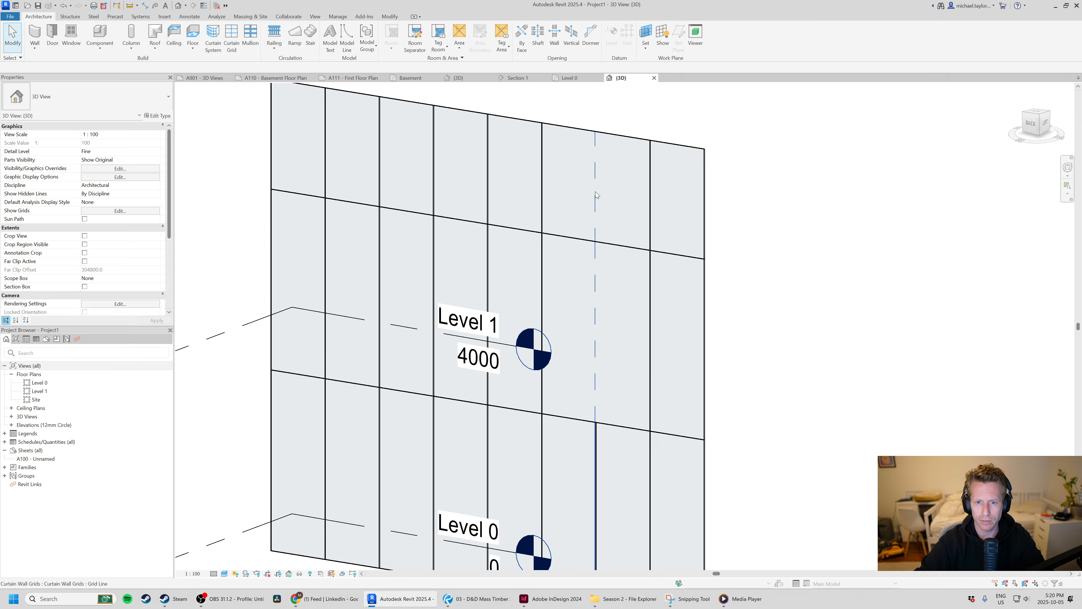
Step: Restore the two removed segments of that vertical grid line so it runs the full wall height
click(371, 45)
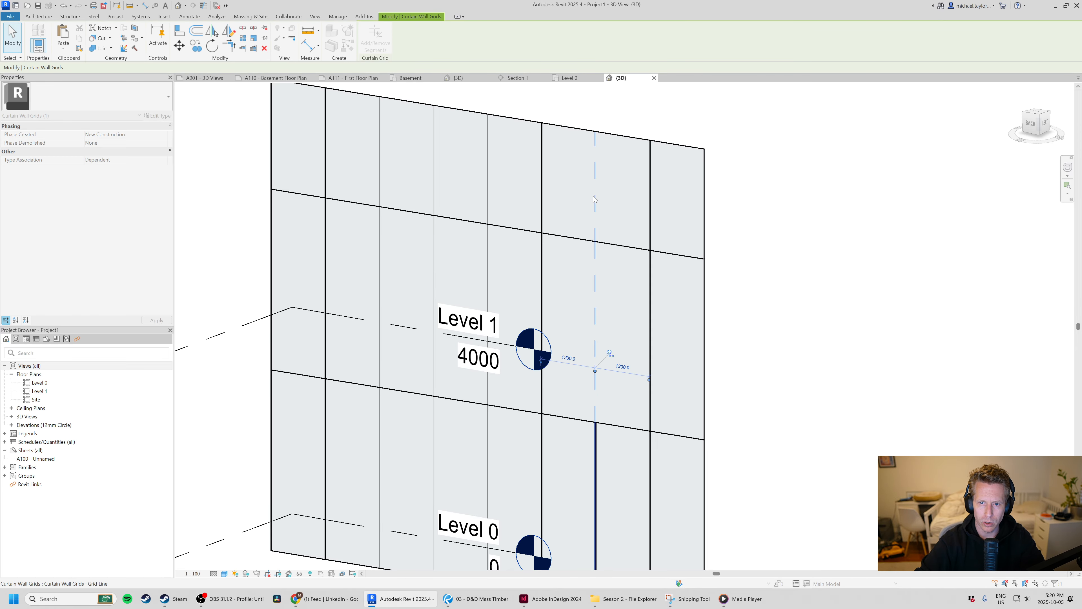
key(Escape)
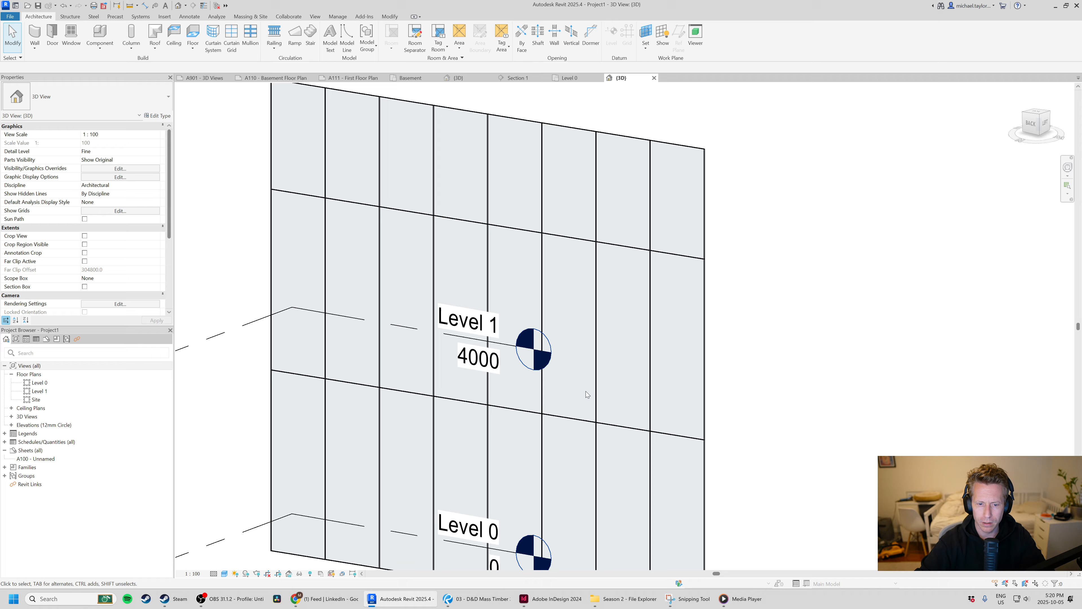
shift+middle_drag(587, 379, 507, 385)
scroll(554, 243, down, 2)
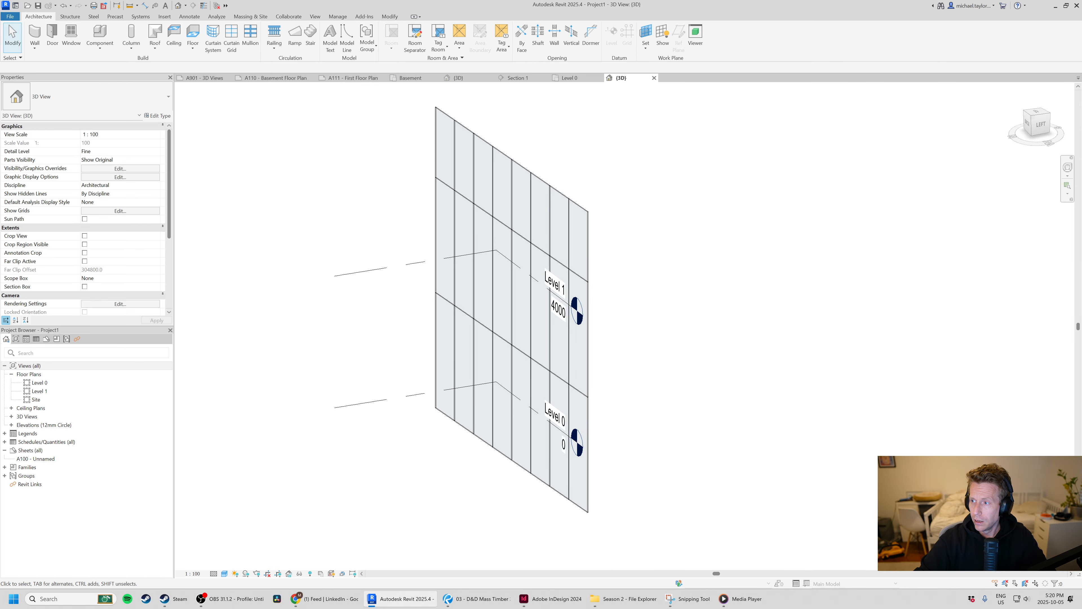